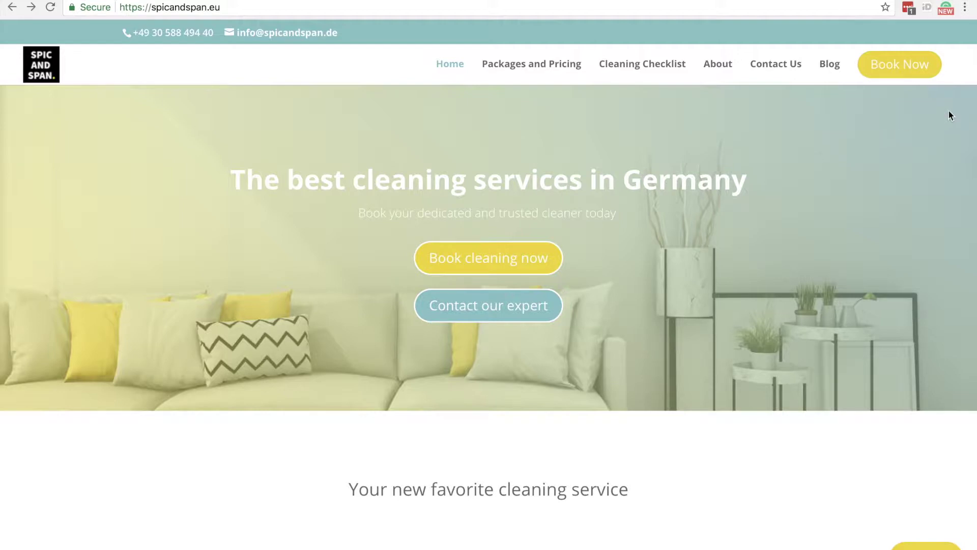
Step: Use the yellow Book Now button in the top bar to start a cleaning booking
{"action": "left_click", "coordinate": [887, 74]}
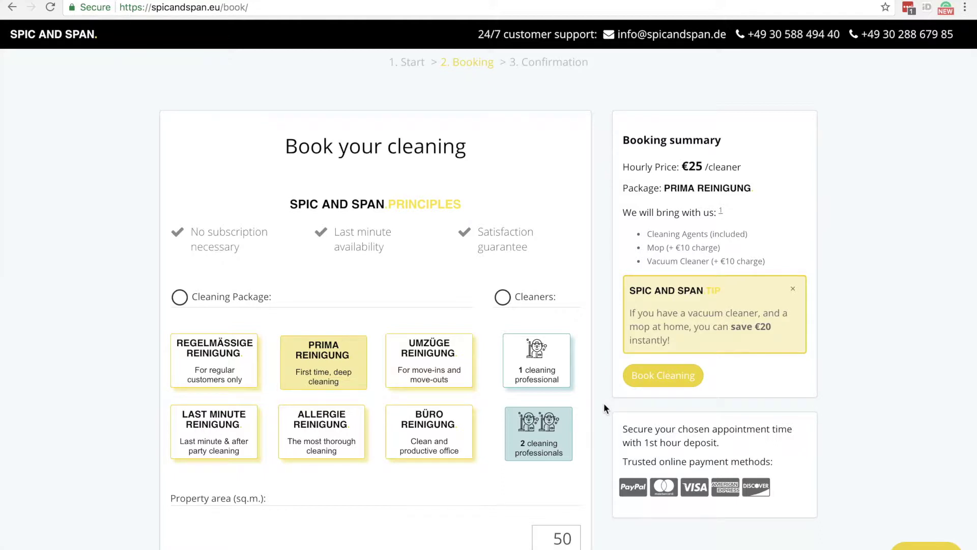
{"action": "scroll", "coordinate": [604, 405], "scroll_direction": "down", "scroll_amount": 3}
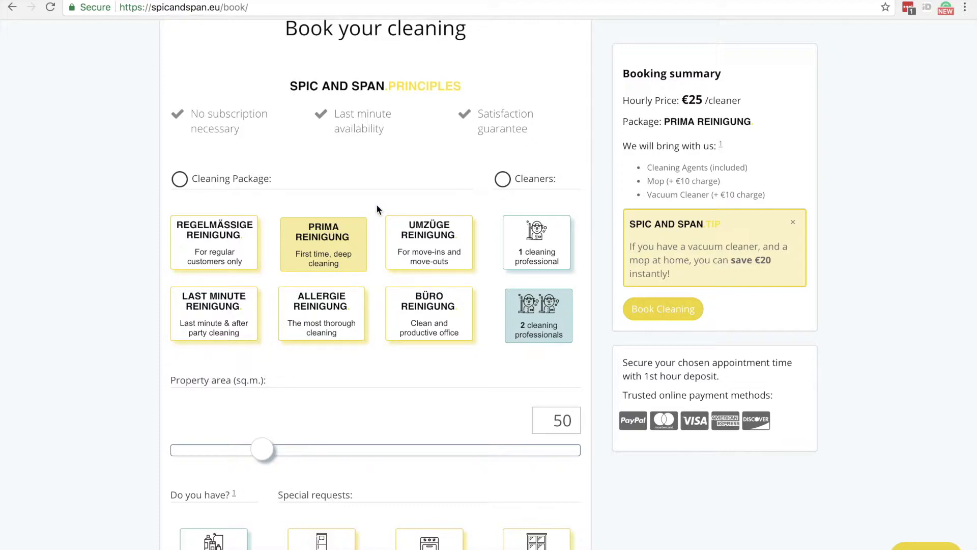
{"action": "left_click", "coordinate": [421, 247]}
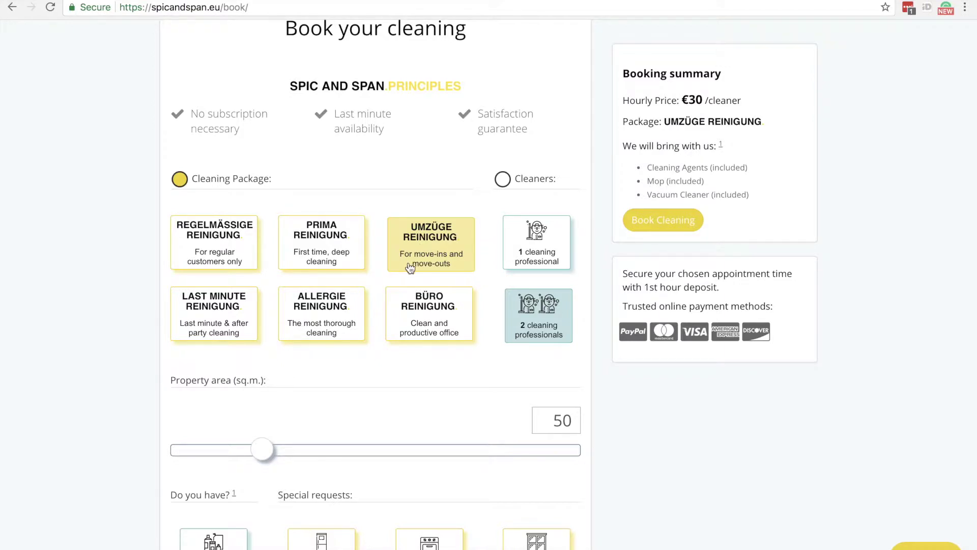
Step: Set the property area to 90 sq m and choose two cleaning professionals
{"action": "scroll", "coordinate": [410, 268], "scroll_direction": "down", "scroll_amount": 2}
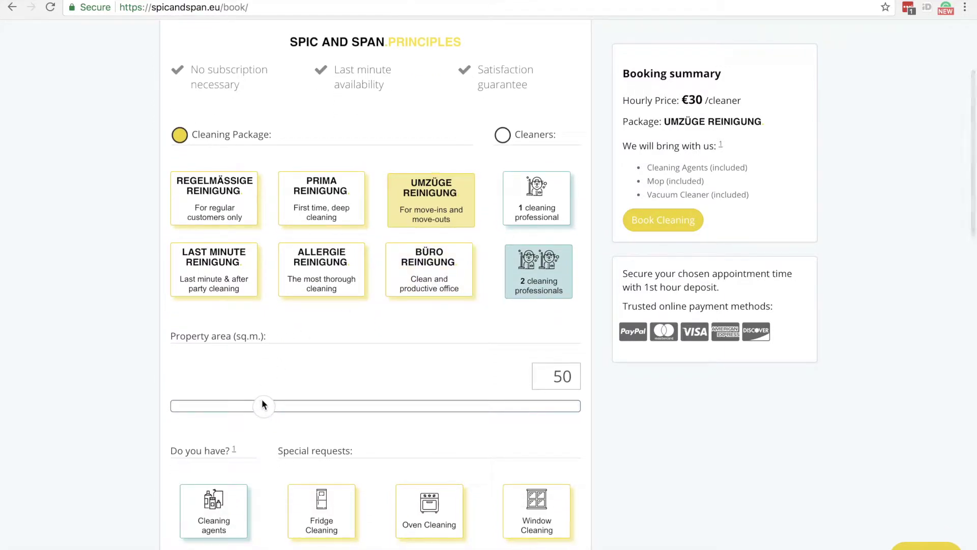
{"action": "mouse_move", "coordinate": [261, 404]}
{"action": "left_mouse_down"}
{"action": "mouse_move", "coordinate": [357, 406]}
{"action": "mouse_move", "coordinate": [319, 405]}
{"action": "mouse_move", "coordinate": [336, 404]}
{"action": "left_mouse_up"}
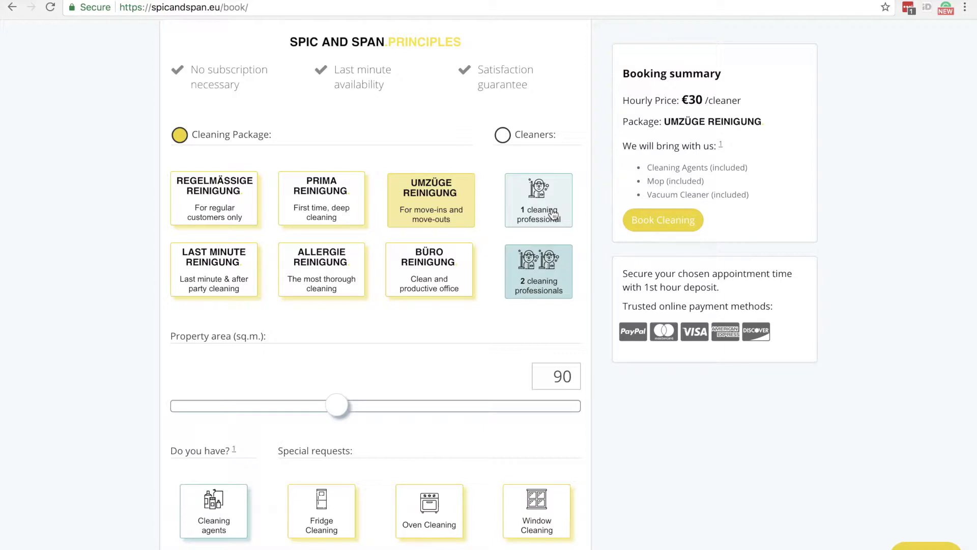
{"action": "left_click", "coordinate": [554, 215]}
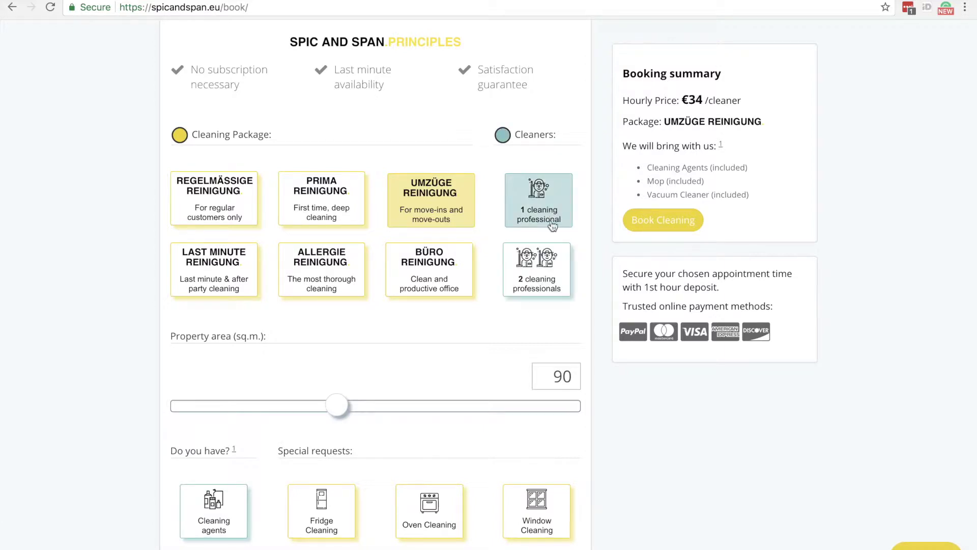
{"action": "left_click", "coordinate": [550, 276]}
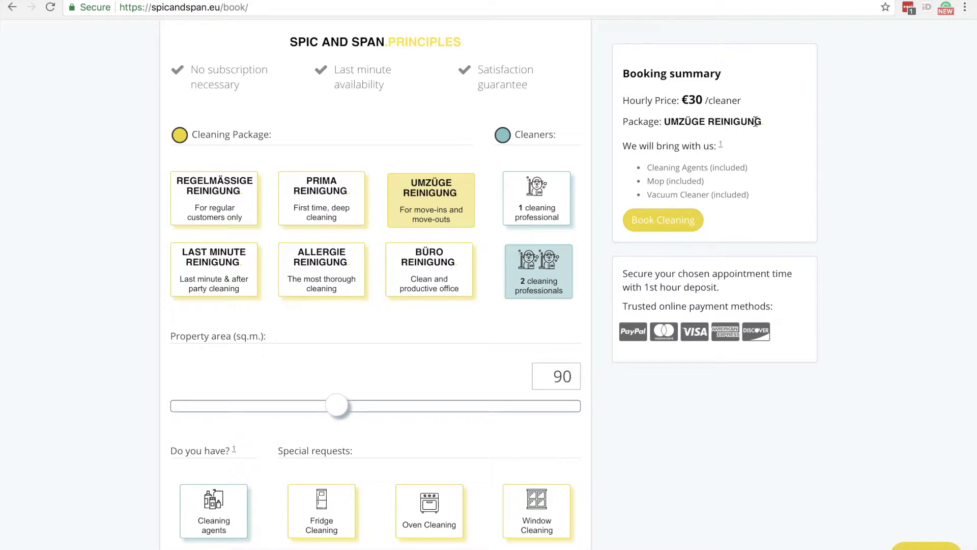
{"action": "scroll", "coordinate": [485, 300], "scroll_direction": "down", "scroll_amount": 2}
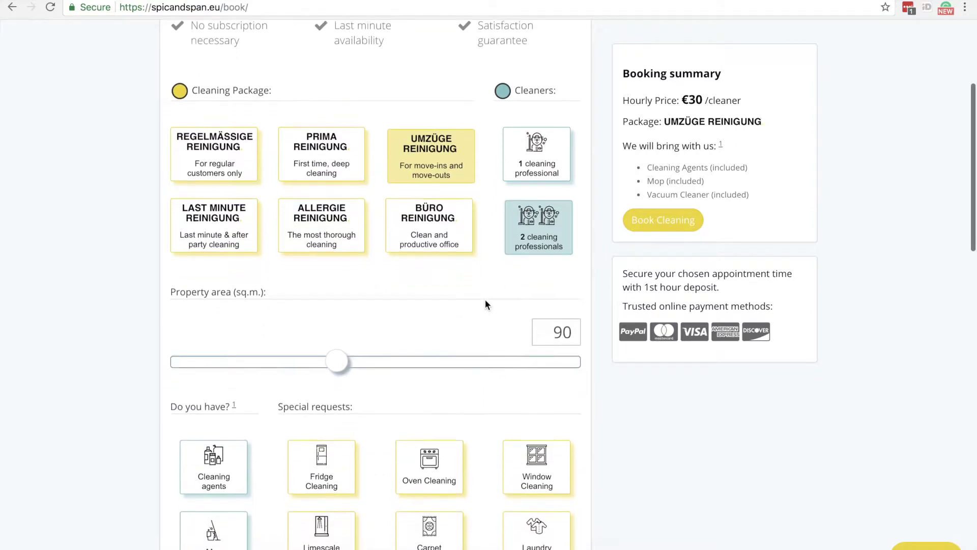
{"action": "scroll", "coordinate": [485, 299], "scroll_direction": "down", "scroll_amount": 2}
{"action": "scroll", "coordinate": [484, 300], "scroll_direction": "down", "scroll_amount": 1}
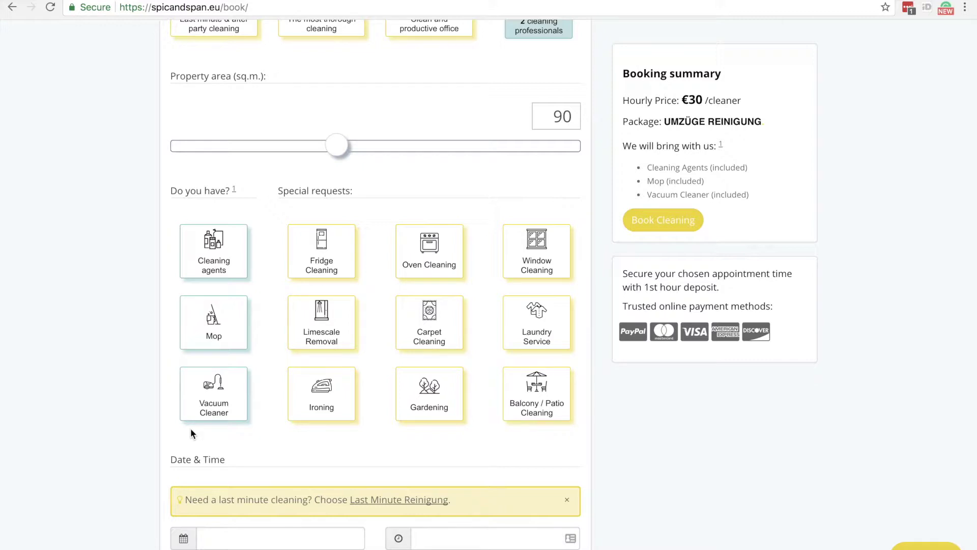
{"action": "scroll", "coordinate": [190, 429], "scroll_direction": "up", "scroll_amount": 1}
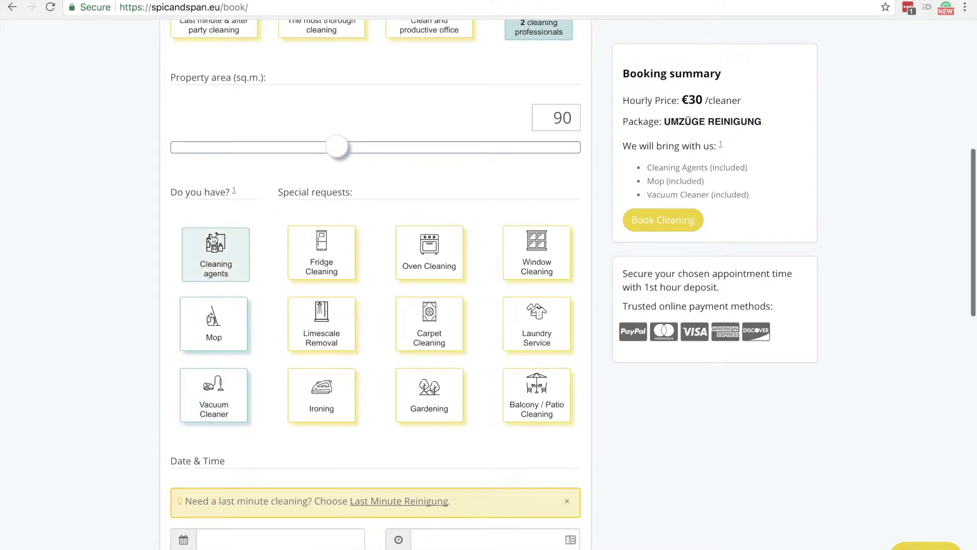
{"action": "scroll", "coordinate": [212, 239], "scroll_direction": "up", "scroll_amount": 3}
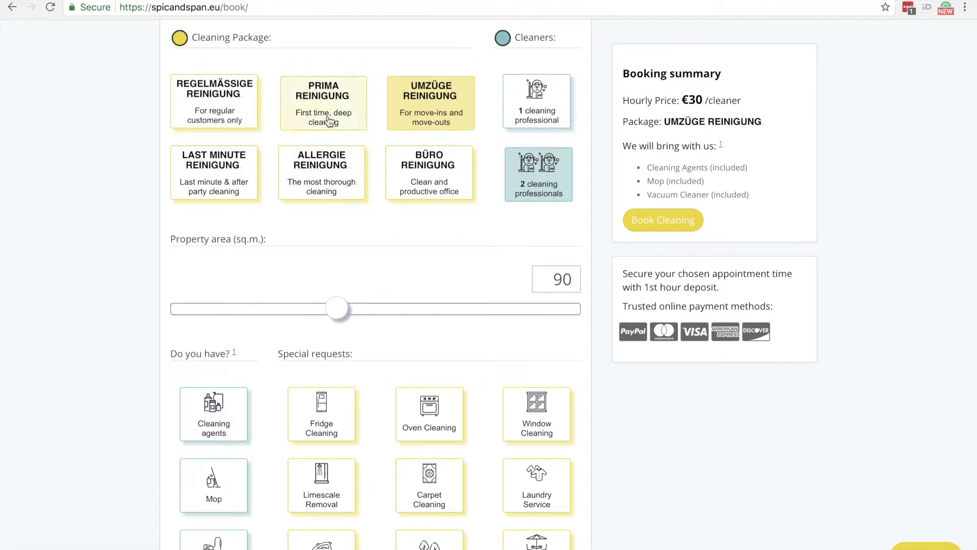
{"action": "scroll", "coordinate": [255, 362], "scroll_direction": "down", "scroll_amount": 2}
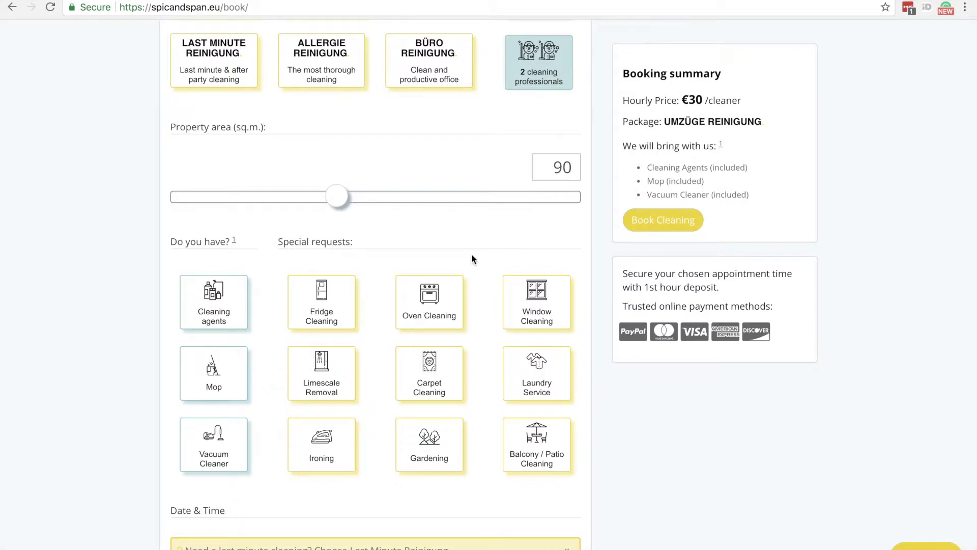
{"action": "scroll", "coordinate": [471, 253], "scroll_direction": "down", "scroll_amount": 2}
{"action": "scroll", "coordinate": [472, 259], "scroll_direction": "down", "scroll_amount": 1}
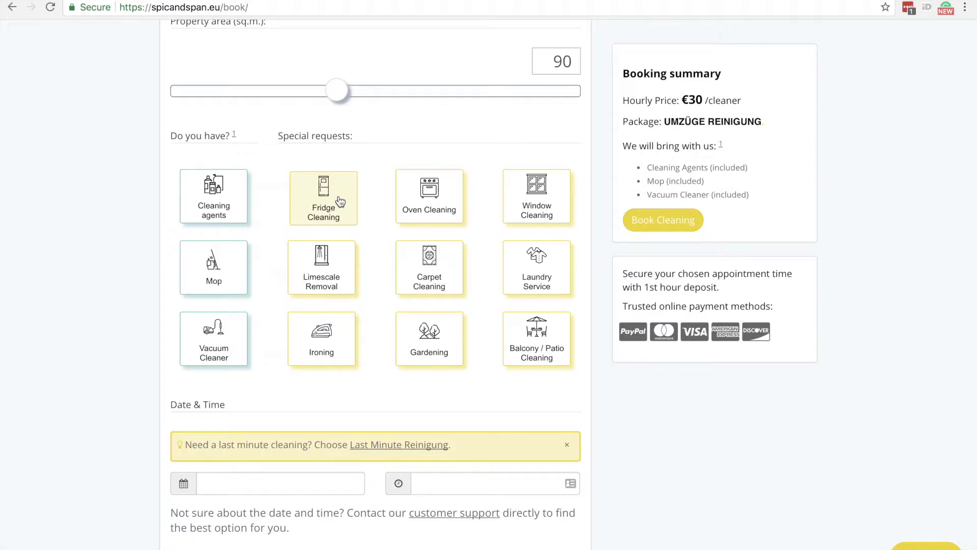
{"action": "left_click", "coordinate": [340, 201]}
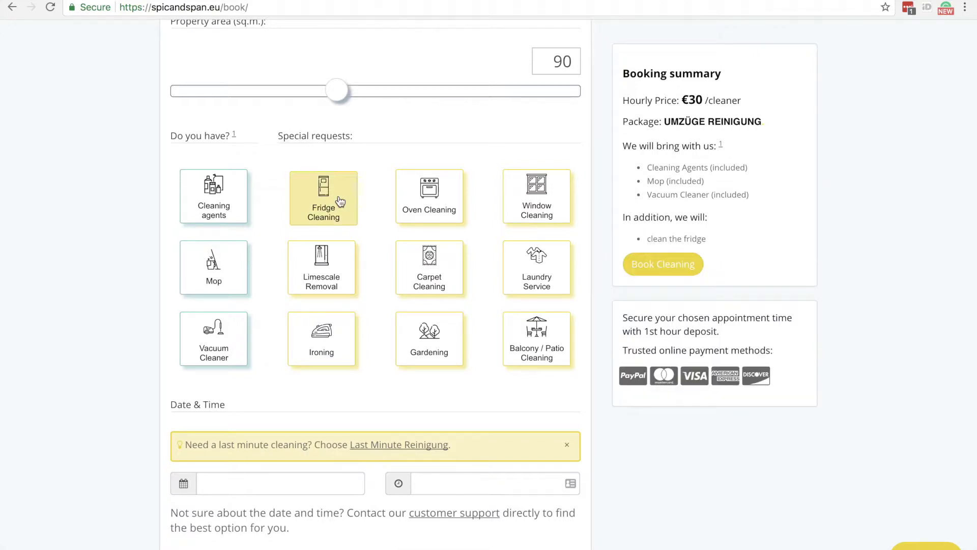
Step: Add oven cleaning, window cleaning and limescale removal as special requests
{"action": "left_click", "coordinate": [420, 206]}
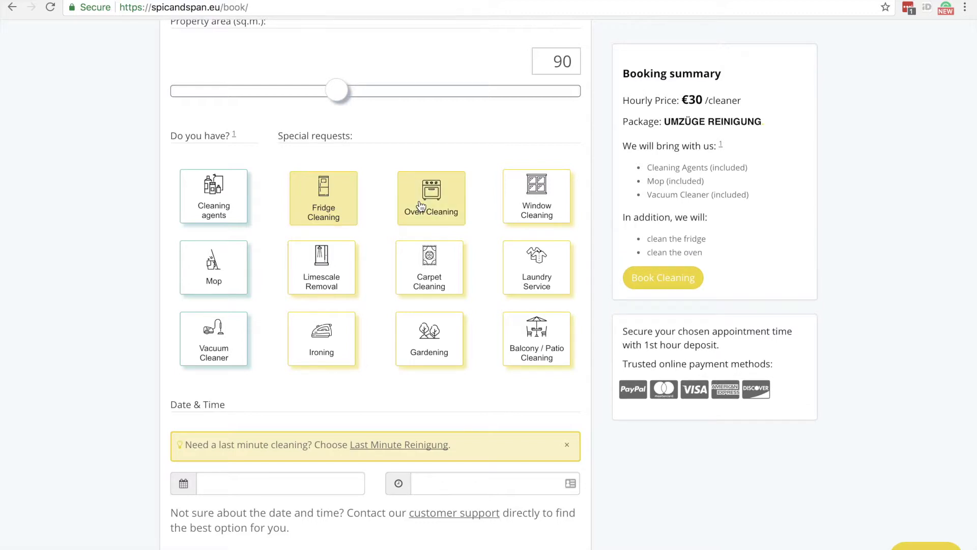
{"action": "left_click", "coordinate": [525, 194]}
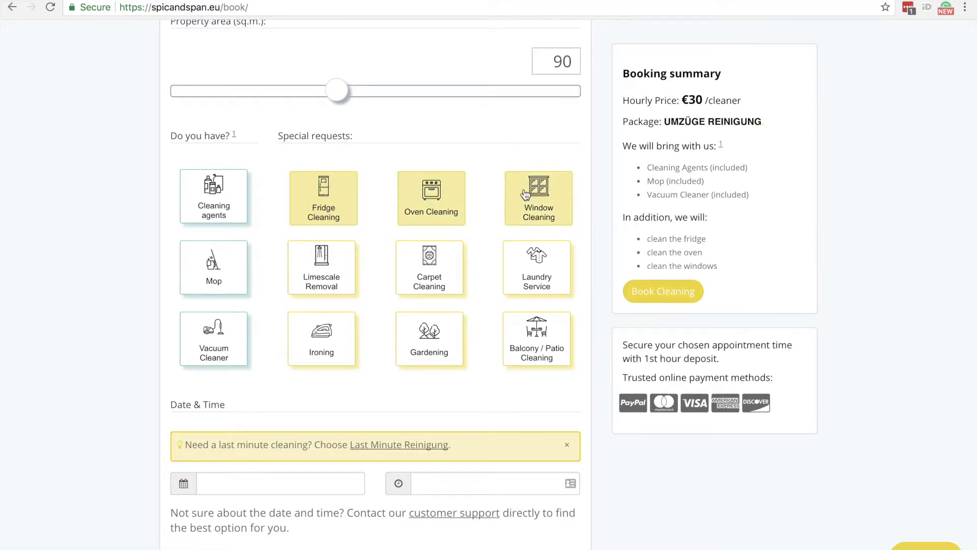
{"action": "left_click", "coordinate": [334, 267]}
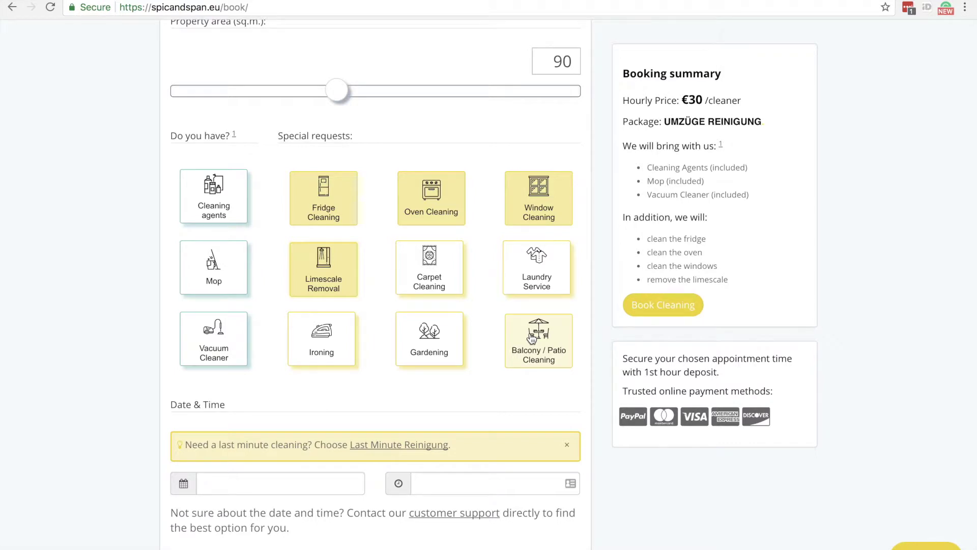
Step: Scroll down to Date & Time and bring up the date calendar
{"action": "scroll", "coordinate": [532, 339], "scroll_direction": "down", "scroll_amount": 1}
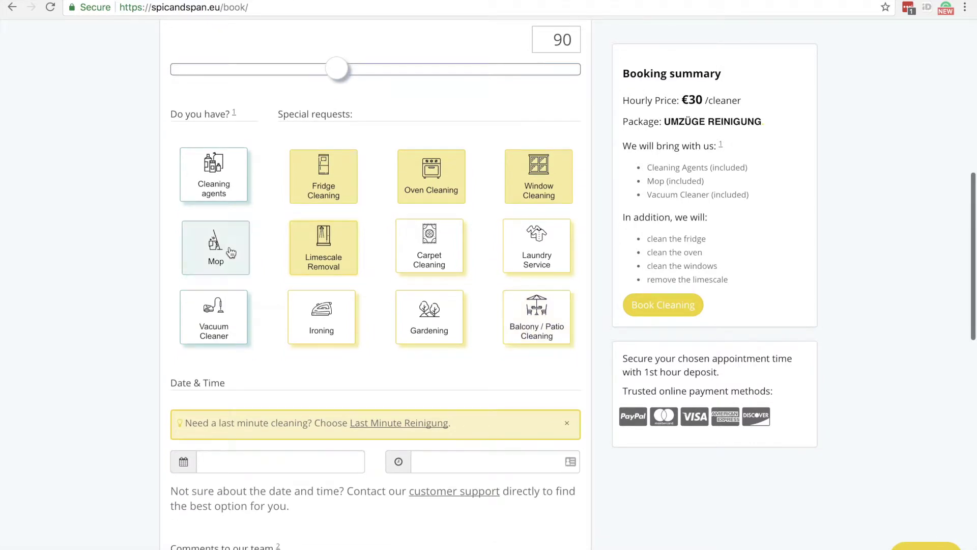
{"action": "scroll", "coordinate": [466, 356], "scroll_direction": "down", "scroll_amount": 2}
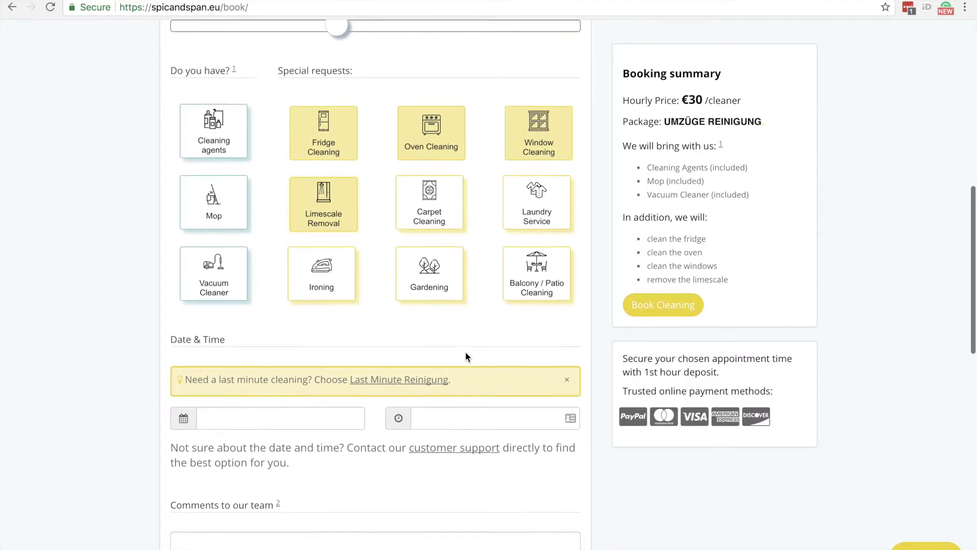
{"action": "scroll", "coordinate": [466, 356], "scroll_direction": "down", "scroll_amount": 2}
{"action": "scroll", "coordinate": [466, 357], "scroll_direction": "down", "scroll_amount": 2}
{"action": "scroll", "coordinate": [465, 357], "scroll_direction": "down", "scroll_amount": 1}
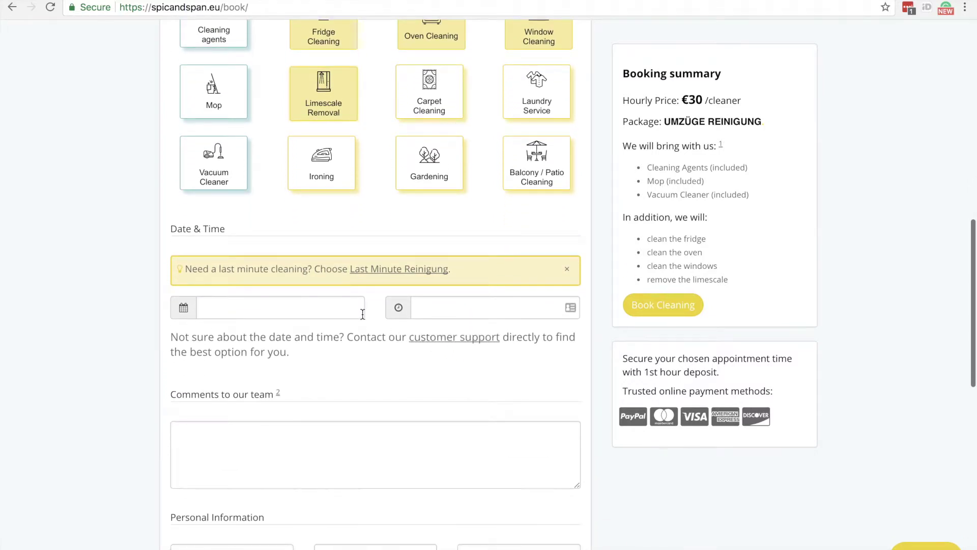
{"action": "left_click", "coordinate": [347, 306]}
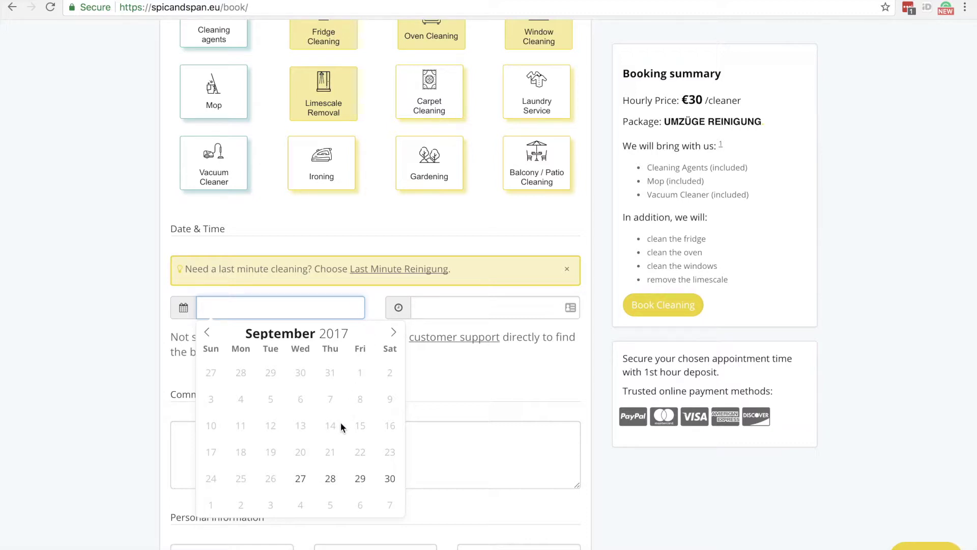
Step: Schedule the cleaning for 28 September 2017 with an 08:00 start time
{"action": "left_click", "coordinate": [330, 478]}
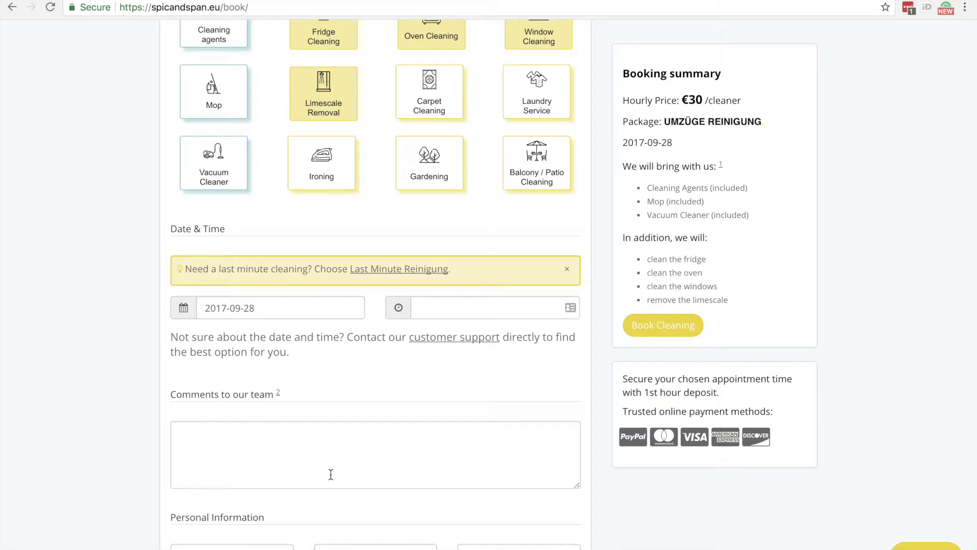
{"action": "left_click", "coordinate": [436, 308]}
{"action": "left_click", "coordinate": [508, 328]}
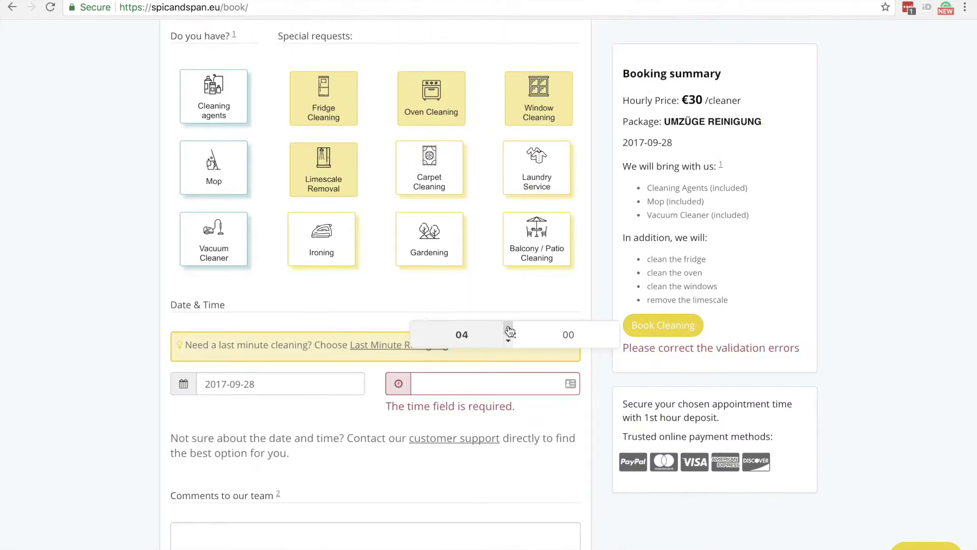
{"action": "left_click", "coordinate": [509, 329]}
{"action": "left_click", "coordinate": [509, 330]}
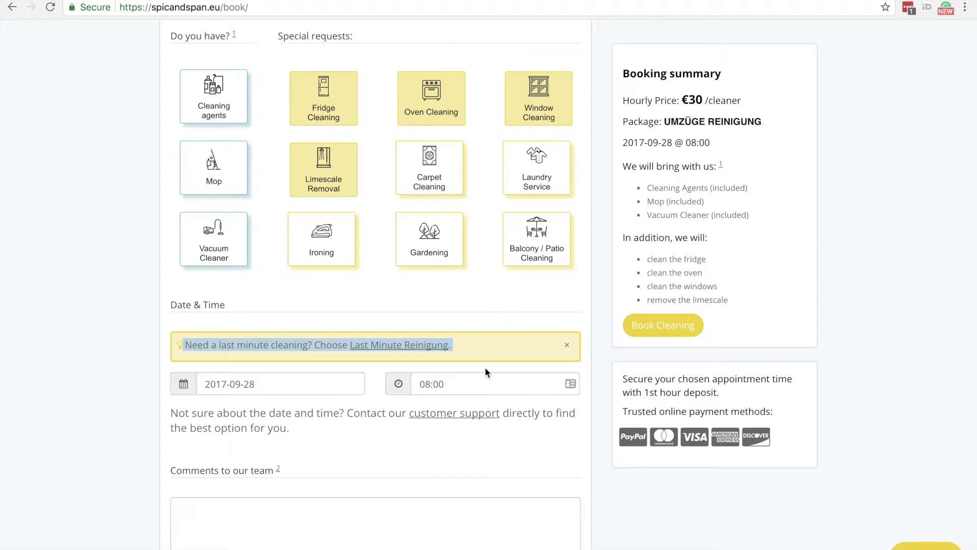
{"action": "left_click", "coordinate": [465, 384]}
{"action": "left_click", "coordinate": [589, 456]}
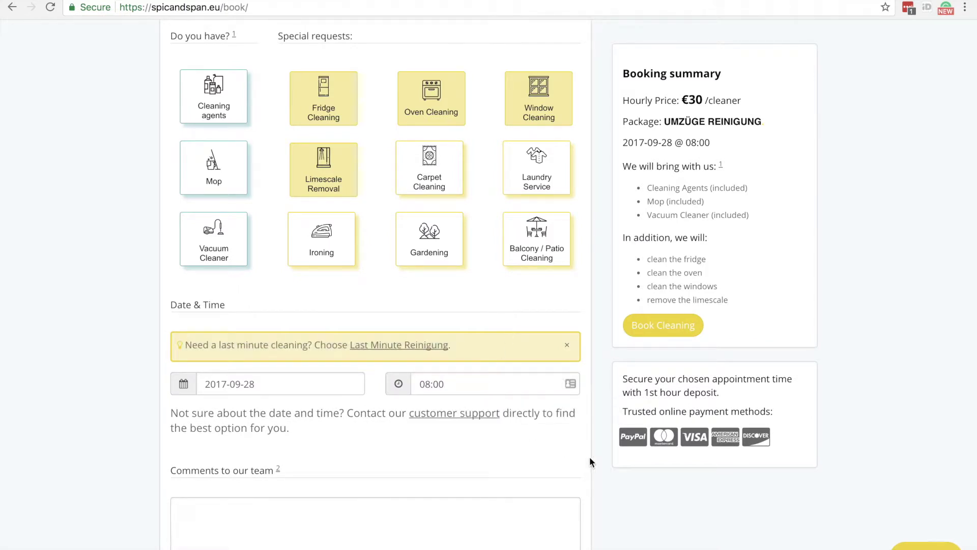
Step: Scroll down to the Comments to our team box and place the cursor in it
{"action": "scroll", "coordinate": [590, 457], "scroll_direction": "down", "scroll_amount": 2}
{"action": "scroll", "coordinate": [590, 456], "scroll_direction": "down", "scroll_amount": 2}
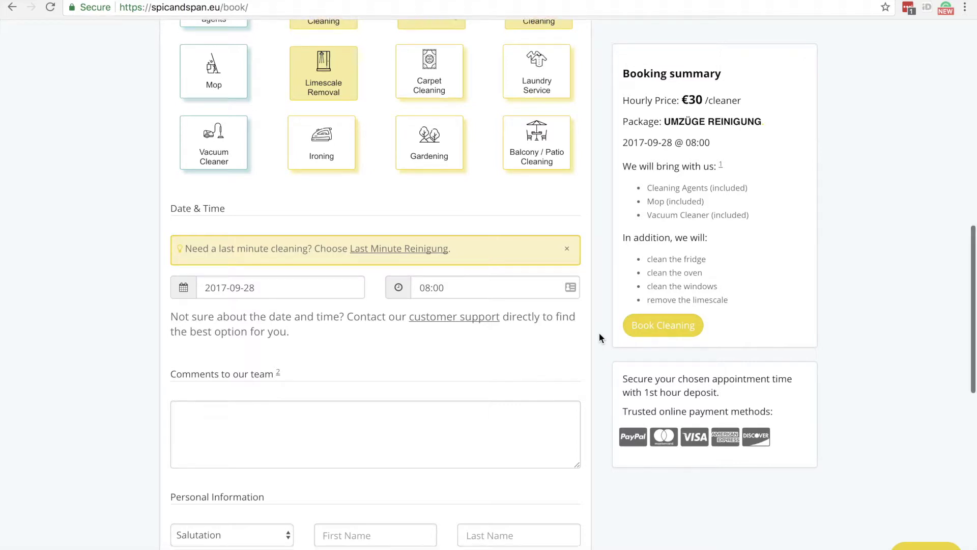
{"action": "scroll", "coordinate": [599, 332], "scroll_direction": "down", "scroll_amount": 2}
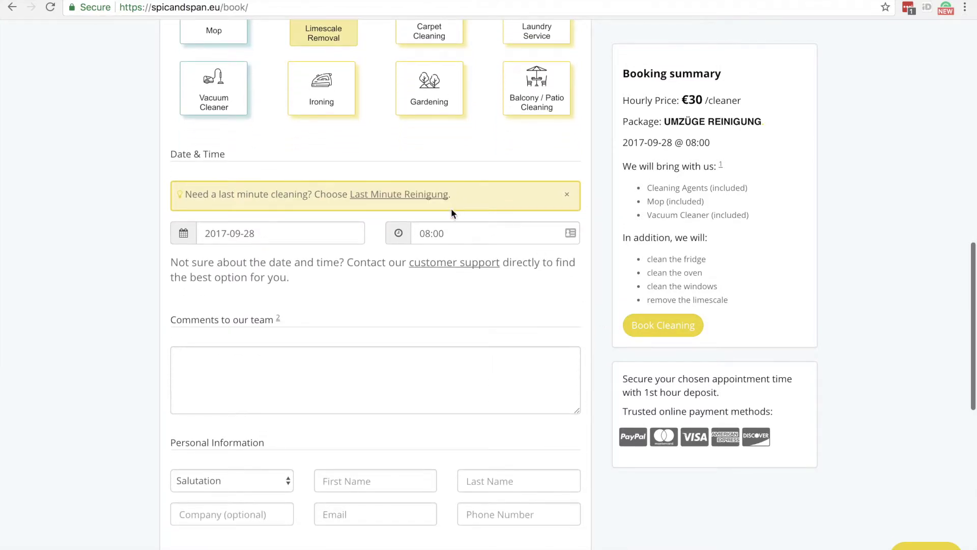
{"action": "scroll", "coordinate": [419, 287], "scroll_direction": "down", "scroll_amount": 3}
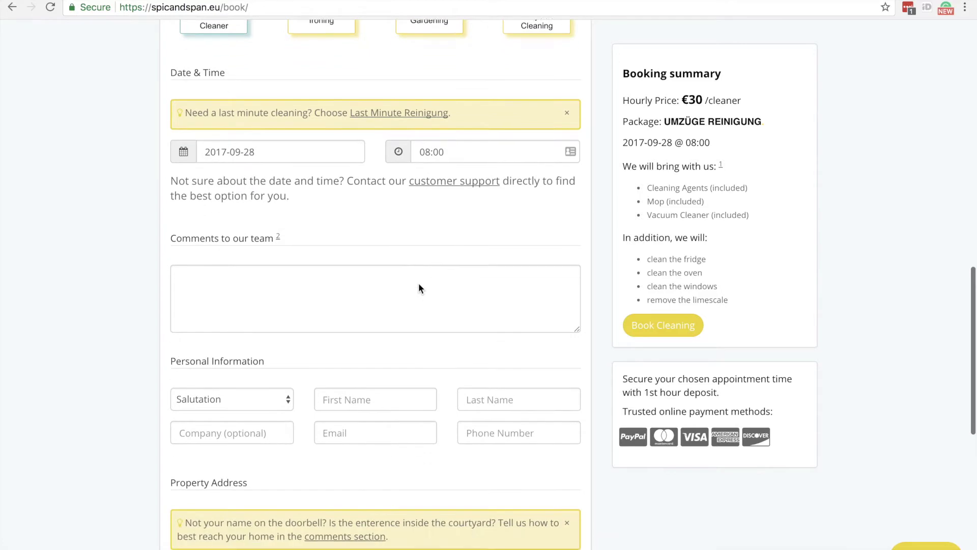
{"action": "left_click", "coordinate": [417, 285]}
{"action": "scroll", "coordinate": [418, 285], "scroll_direction": "down", "scroll_amount": 2}
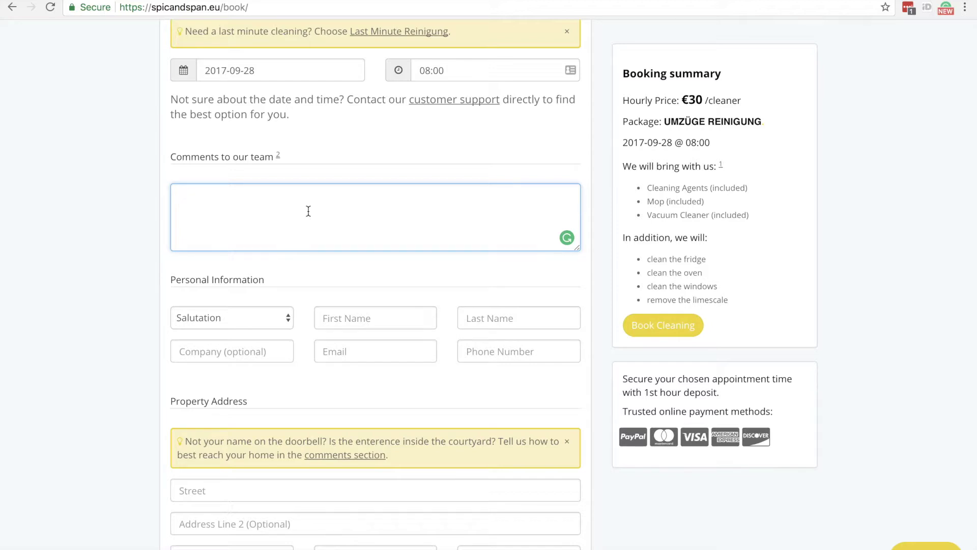
Step: Comment that you'll be in the apartment and the buzzer/doorbell name is "Müller"
{"action": "type", "text": "I"}
{"action": "type", "text": " will be in"}
{"action": "type", "text": " the apartment"}
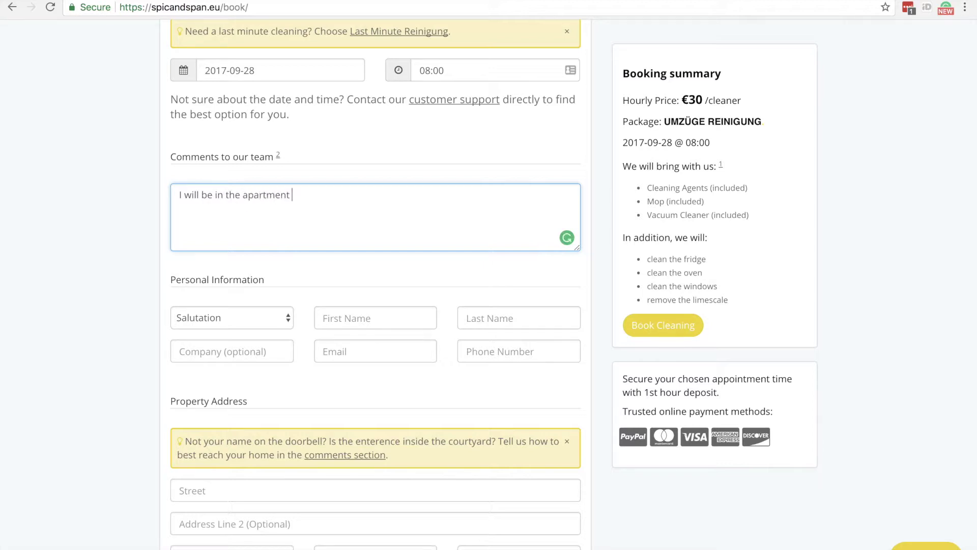
{"action": "type", "text": " to"}
{"action": "type", "text": " discu"}
{"action": "type", "text": "ss all detai"}
{"action": "type", "text": "ls w"}
{"action": "key", "text": "BackSpace"}
{"action": "type", "text": "with the team"}
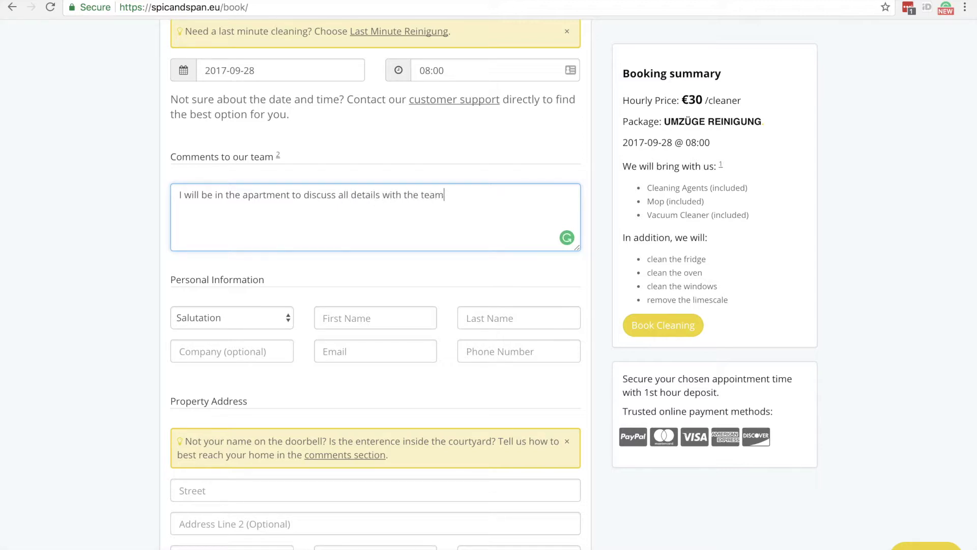
{"action": "type", "text": ". Also"}
{"action": "type", "text": ", the name"}
{"action": "type", "text": " on the bu"}
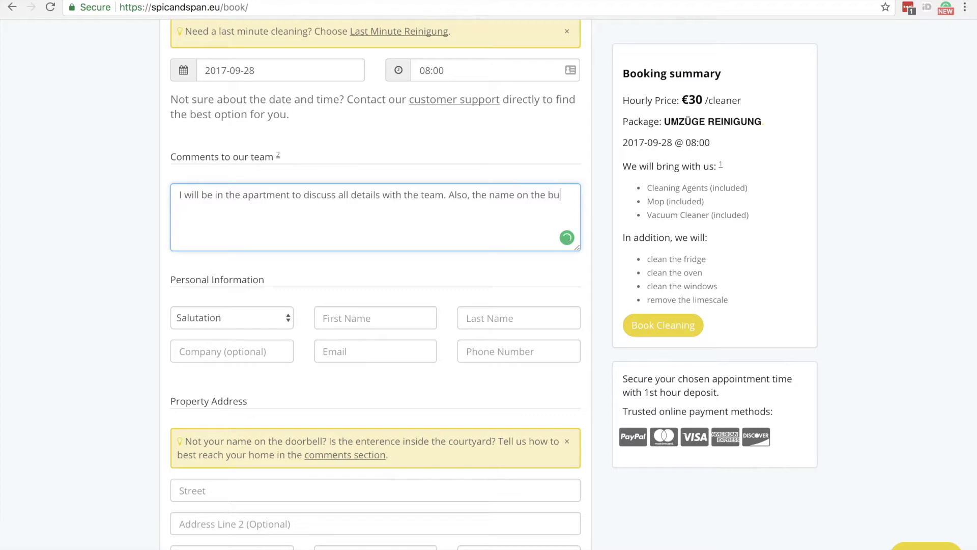
{"action": "type", "text": "zzer /"}
{"action": "type", "text": "do"}
{"action": "type", "text": "orbell "}
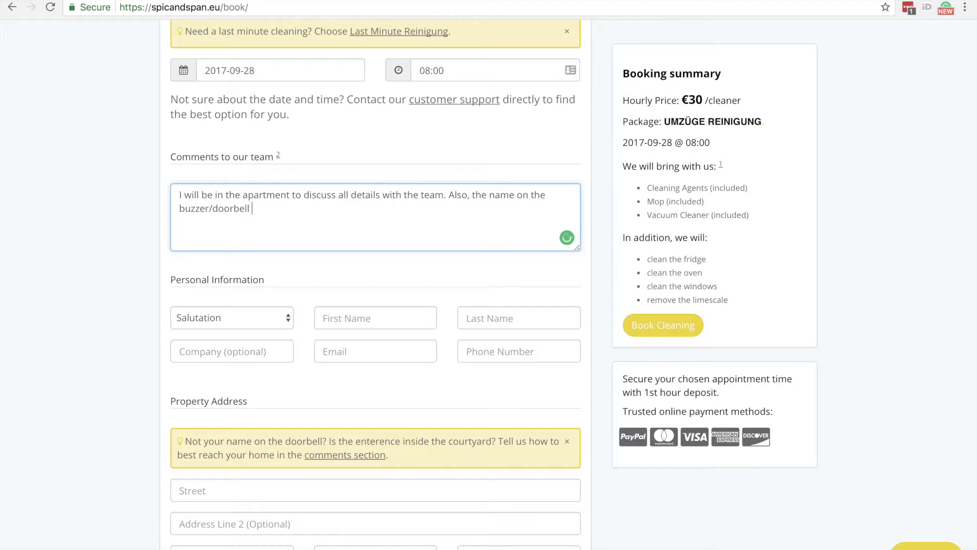
{"action": "type", "text": "is: "}
{"action": "type", "text": "\"\""}
{"action": "key", "text": "Left"}
{"action": "type", "text": "Müll"}
{"action": "type", "text": "er"}
{"action": "key", "text": "Right"}
{"action": "type", "text": "."}
{"action": "scroll", "coordinate": [308, 148], "scroll_direction": "down", "scroll_amount": 1}
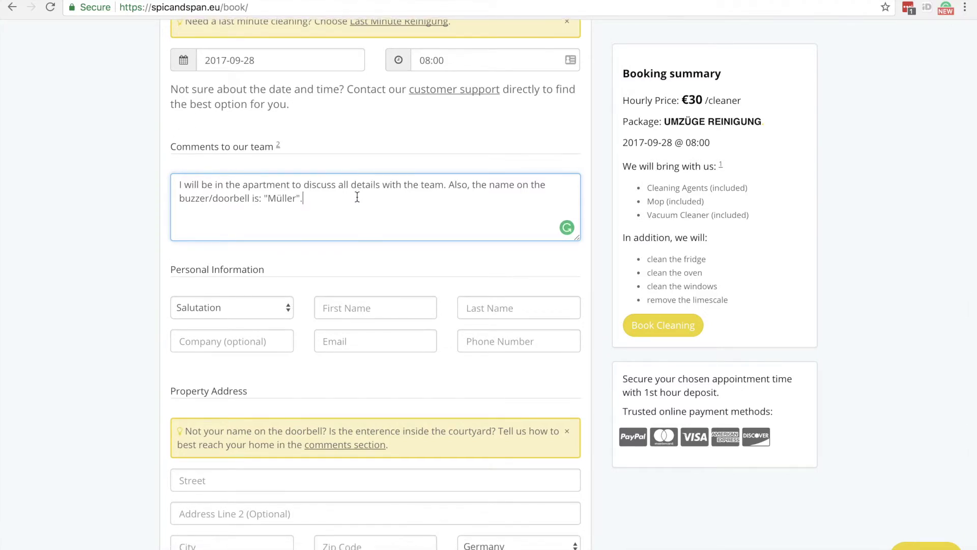
{"action": "scroll", "coordinate": [357, 197], "scroll_direction": "down", "scroll_amount": 4}
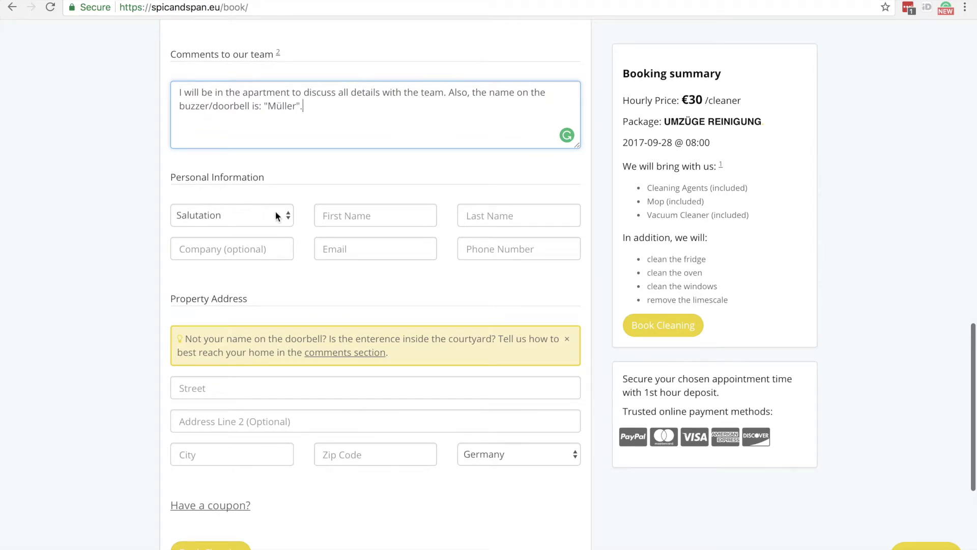
{"action": "left_click", "coordinate": [284, 216]}
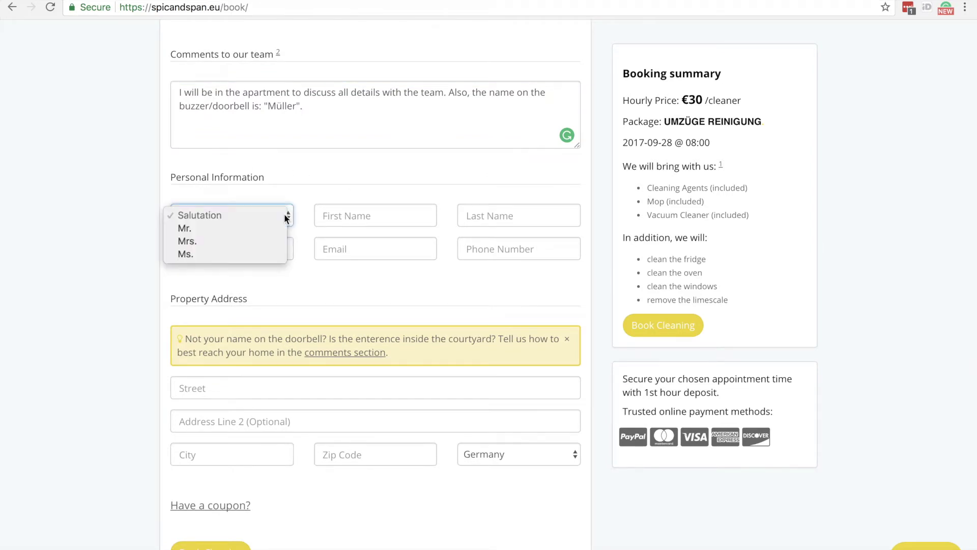
{"action": "left_click", "coordinate": [275, 228]}
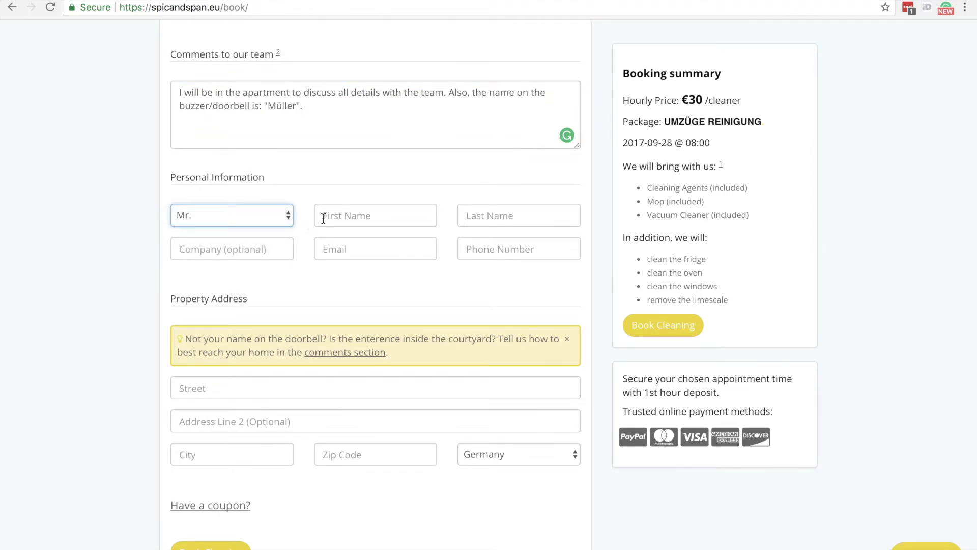
{"action": "left_click", "coordinate": [363, 216]}
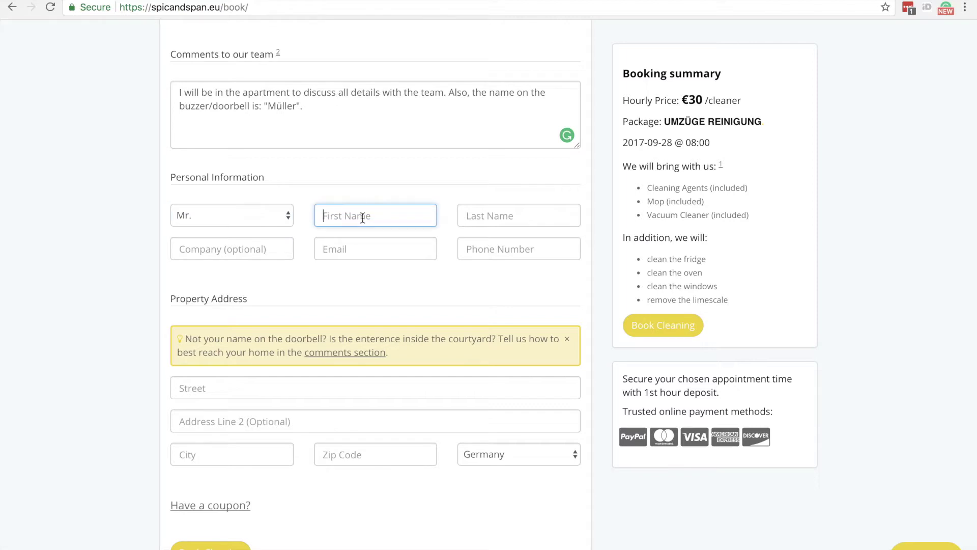
{"action": "left_click", "coordinate": [480, 214]}
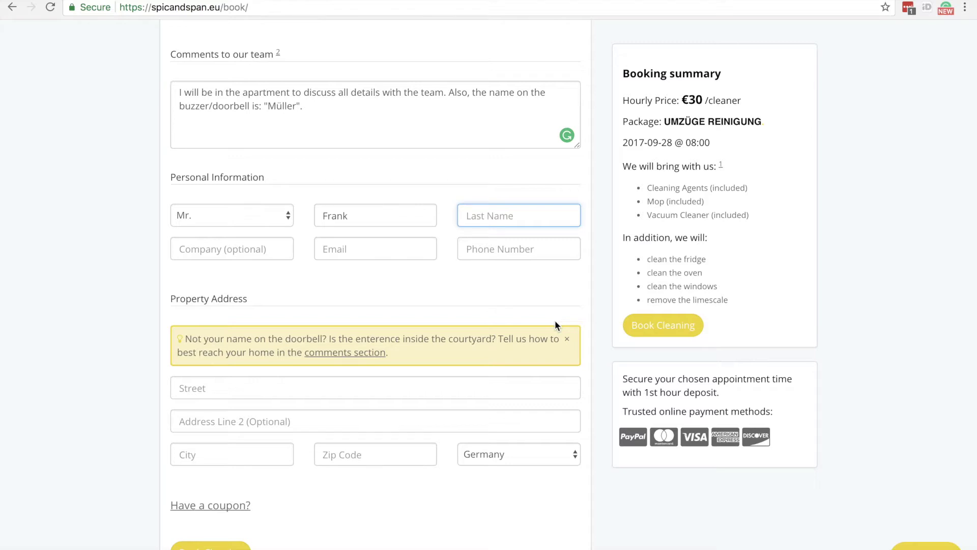
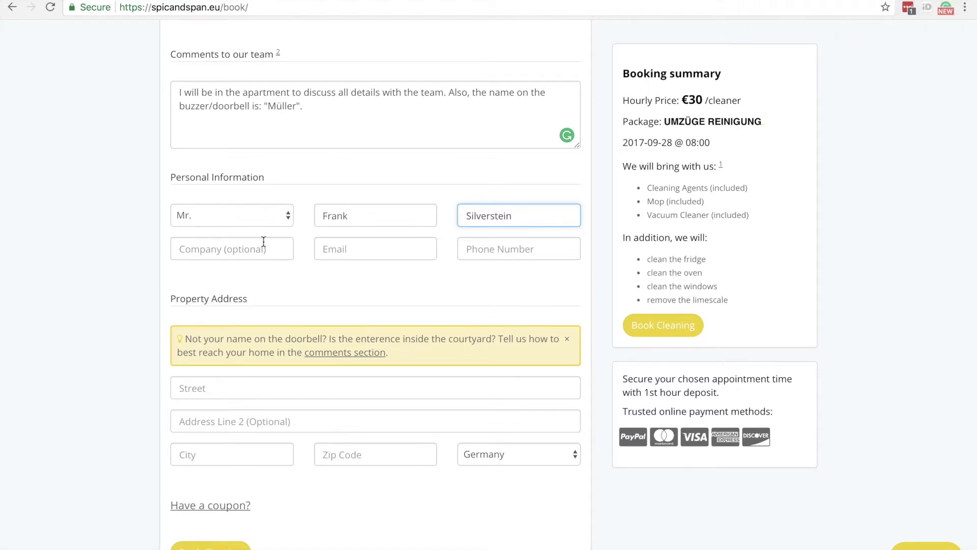
{"action": "left_click", "coordinate": [264, 240]}
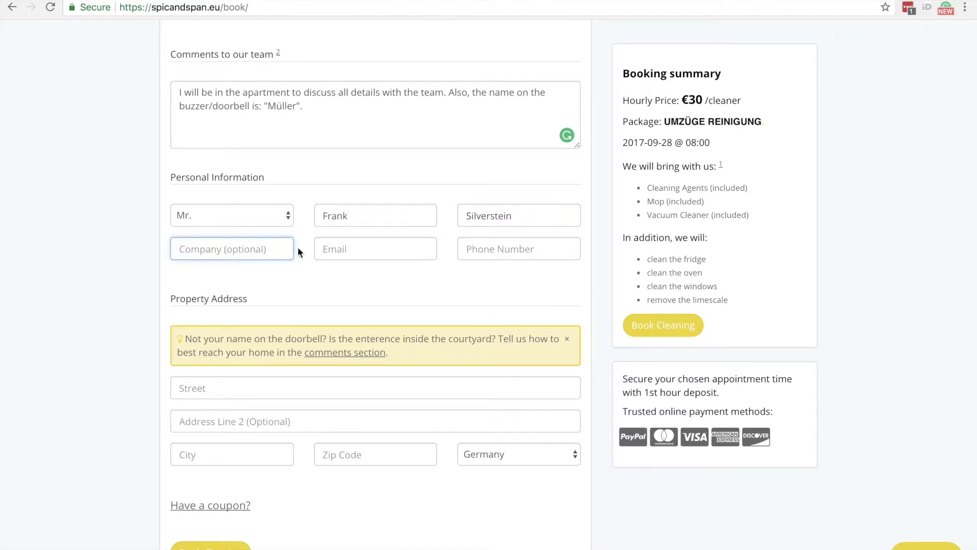
{"action": "left_click", "coordinate": [352, 250]}
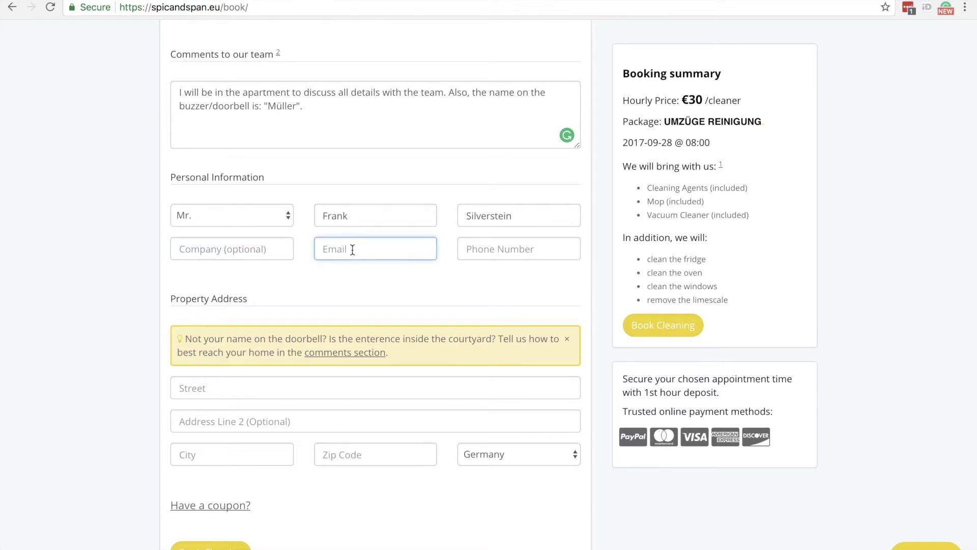
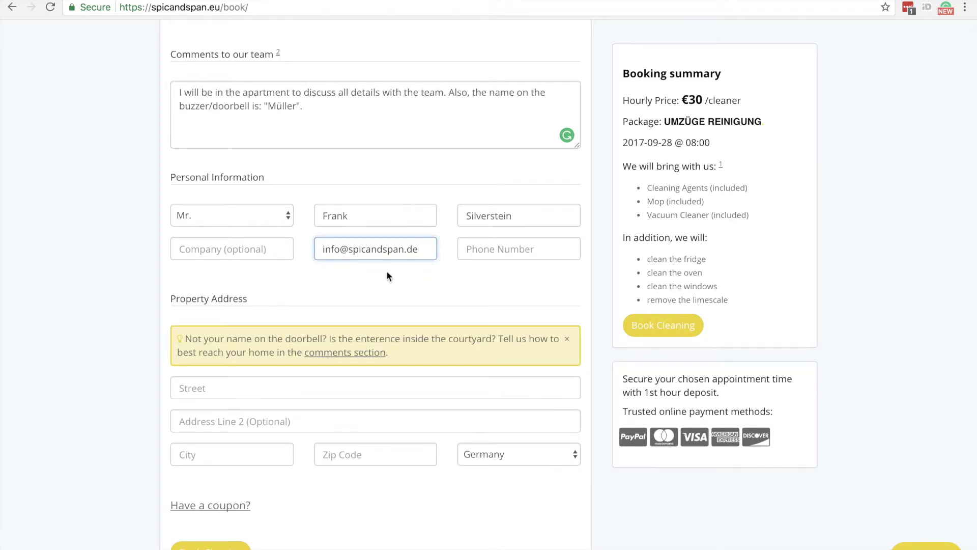
{"action": "left_click", "coordinate": [490, 248]}
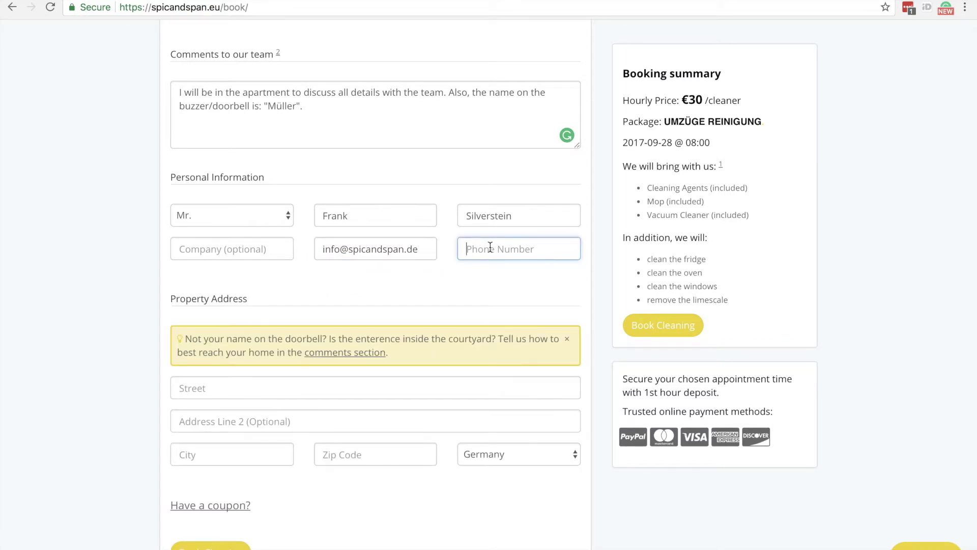
{"action": "type", "text": "+"}
{"action": "type", "text": "17"}
{"action": "key", "text": "BackSpace"}
{"action": "key", "text": "BackSpace"}
{"action": "scroll", "coordinate": [488, 285], "scroll_direction": "down", "scroll_amount": 5}
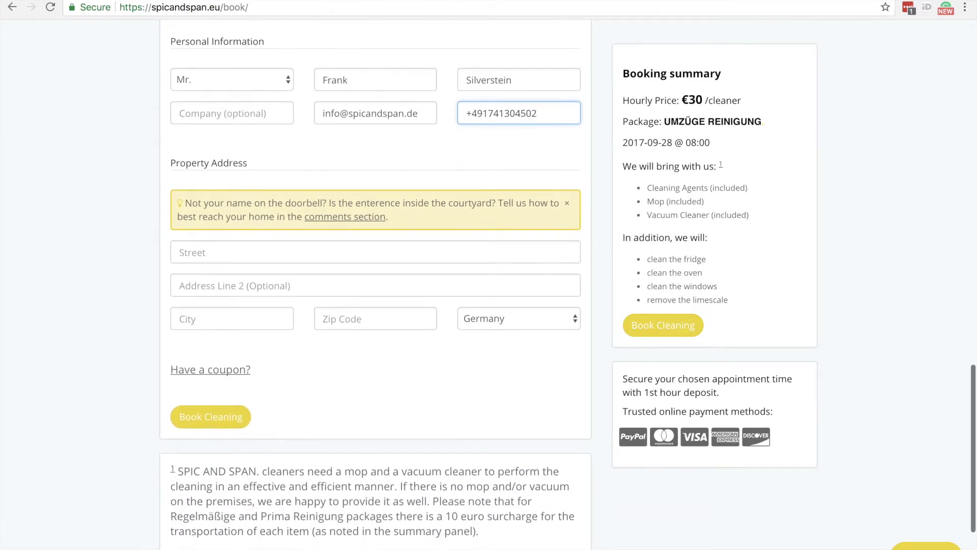
{"action": "scroll", "coordinate": [217, 84], "scroll_direction": "down", "scroll_amount": 4}
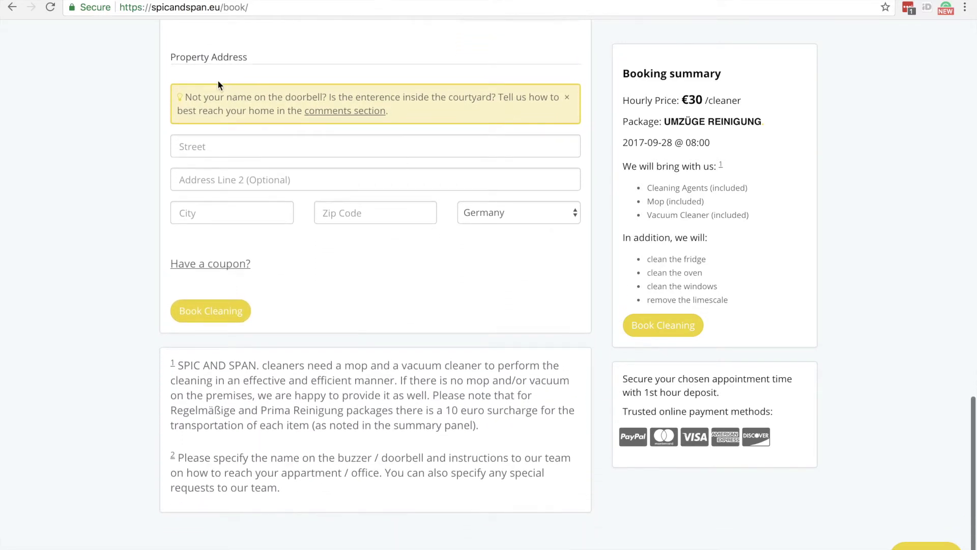
{"action": "left_click", "coordinate": [209, 143]}
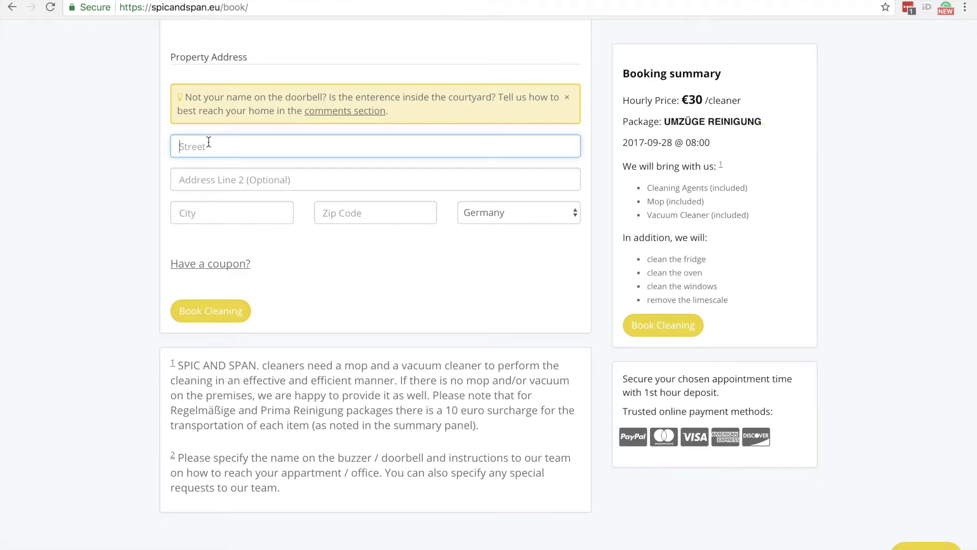
{"action": "left_click", "coordinate": [208, 176]}
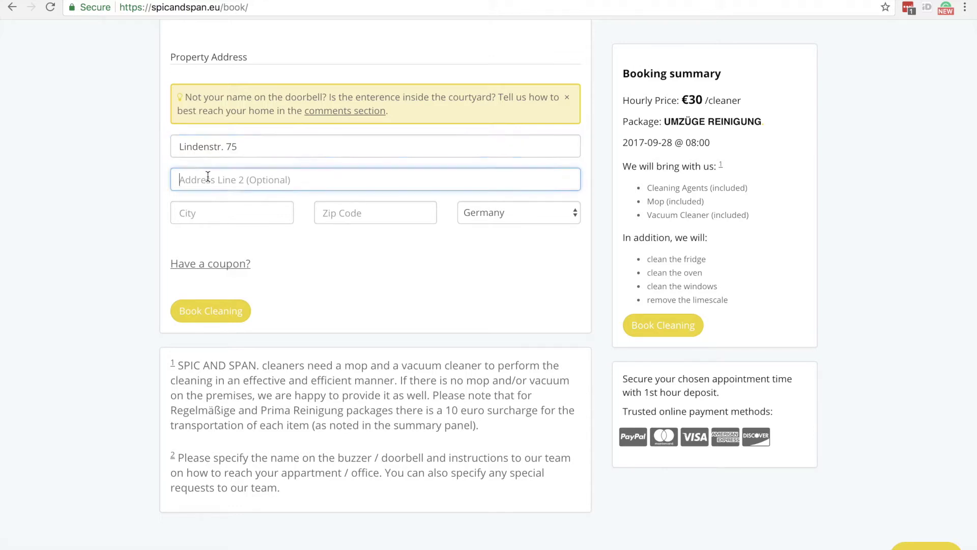
Step: Enter city Berlin and zip code 10969
{"action": "left_click", "coordinate": [217, 214]}
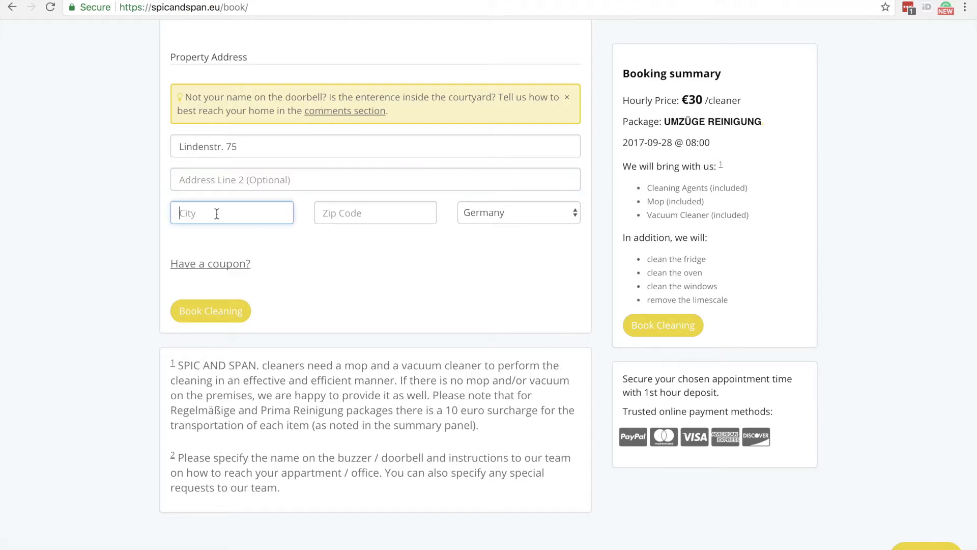
{"action": "type", "text": "Be"}
{"action": "key", "text": "BackSpace"}
{"action": "key", "text": "BackSpace"}
{"action": "type", "text": "B"}
{"action": "type", "text": "erl"}
{"action": "key", "text": "BackSpace"}
{"action": "key", "text": "BackSpace"}
{"action": "type", "text": "rl"}
{"action": "key", "text": "BackSpace"}
{"action": "type", "text": "li"}
{"action": "key", "text": "BackSpace"}
{"action": "key", "text": "BackSpace"}
{"action": "key", "text": "BackSpace"}
{"action": "type", "text": "rlin"}
{"action": "left_click", "coordinate": [395, 213]}
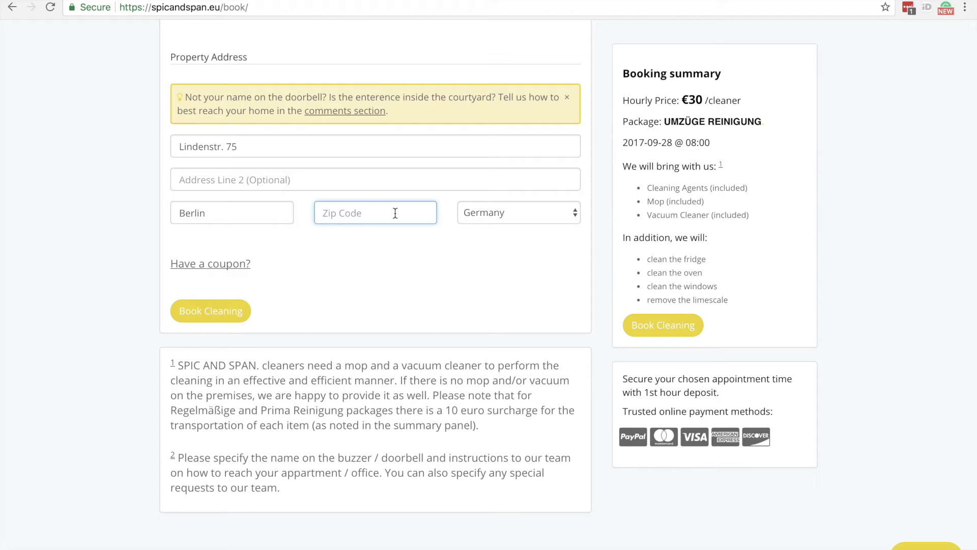
{"action": "type", "text": "10"}
{"action": "type", "text": "969"}
{"action": "scroll", "coordinate": [597, 212], "scroll_direction": "down", "scroll_amount": 1}
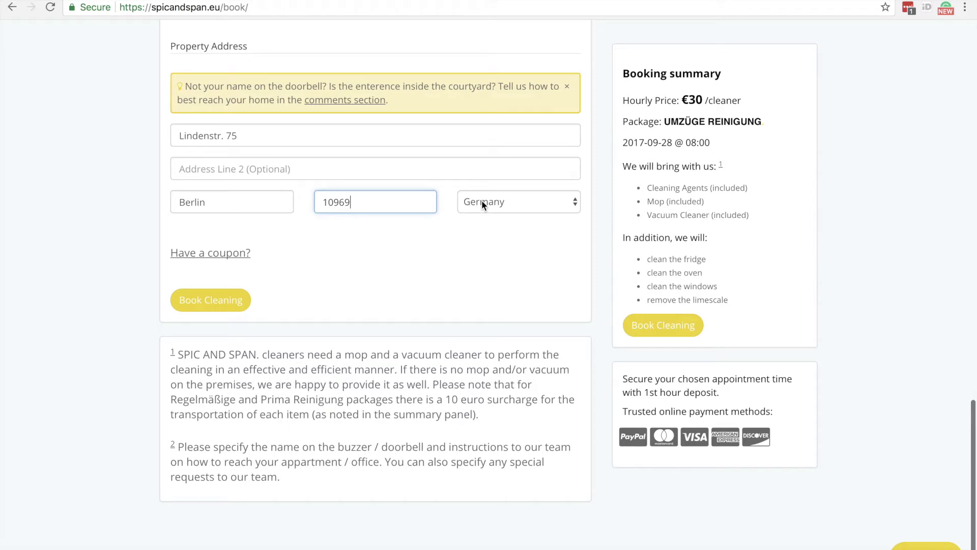
Step: Reveal the 'Have a coupon?' field, leave it blank, and return up the form
{"action": "scroll", "coordinate": [440, 289], "scroll_direction": "down", "scroll_amount": 2}
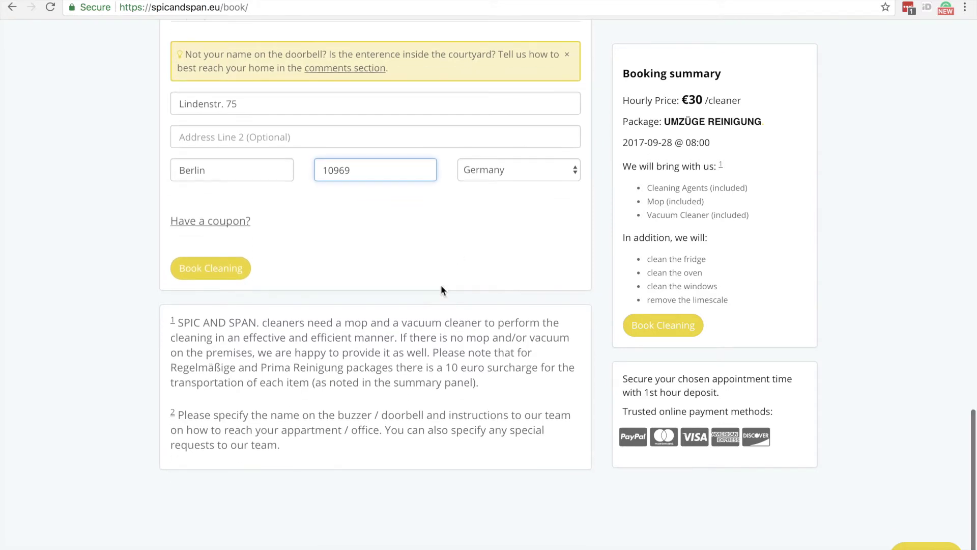
{"action": "scroll", "coordinate": [329, 284], "scroll_direction": "down", "scroll_amount": 1}
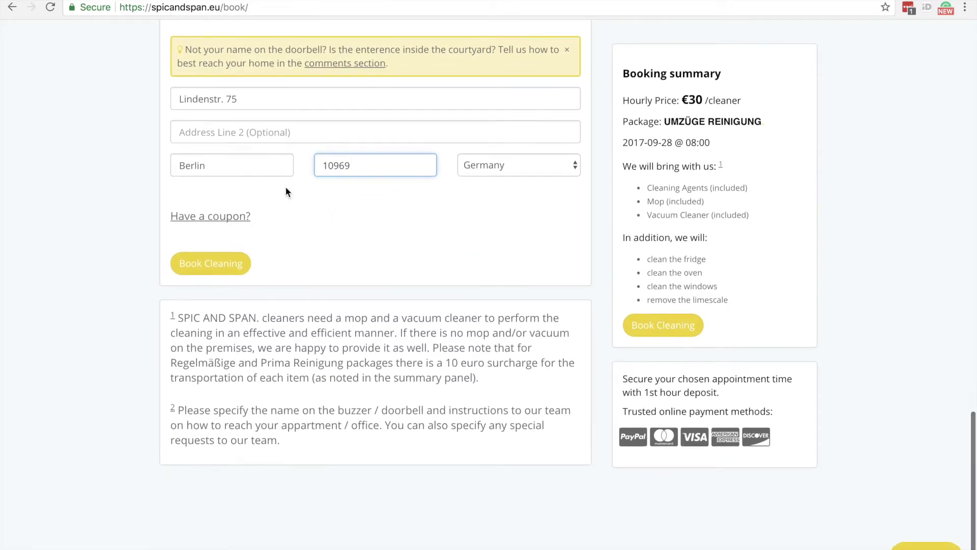
{"action": "left_click", "coordinate": [216, 218]}
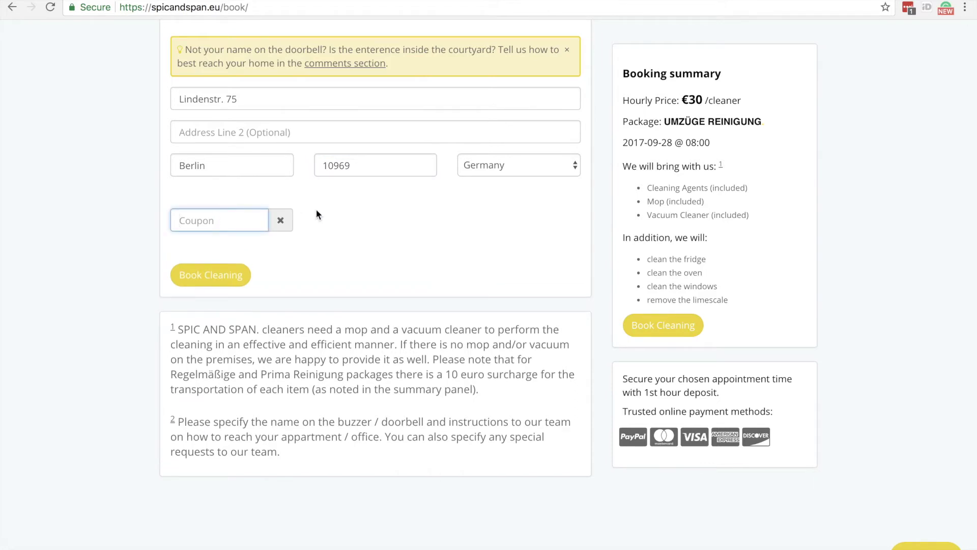
{"action": "left_click", "coordinate": [114, 228]}
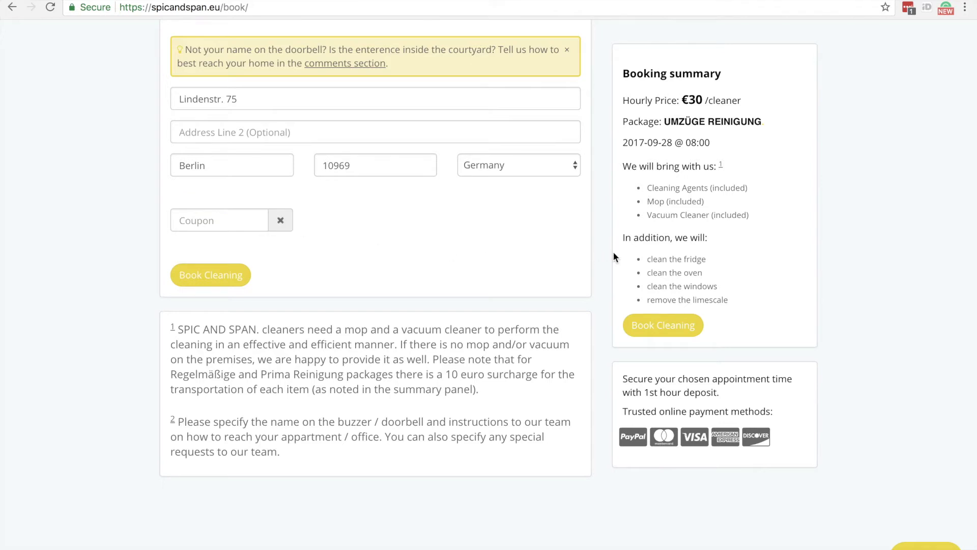
{"action": "scroll", "coordinate": [613, 252], "scroll_direction": "up", "scroll_amount": 1}
{"action": "scroll", "coordinate": [613, 251], "scroll_direction": "down", "scroll_amount": 1}
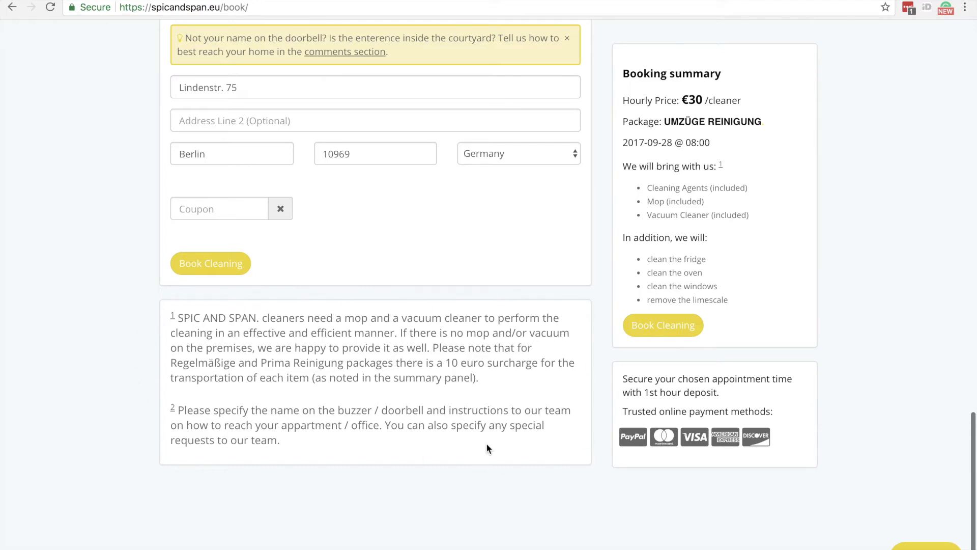
{"action": "scroll", "coordinate": [588, 464], "scroll_direction": "up", "scroll_amount": 5}
{"action": "scroll", "coordinate": [587, 465], "scroll_direction": "up", "scroll_amount": 5}
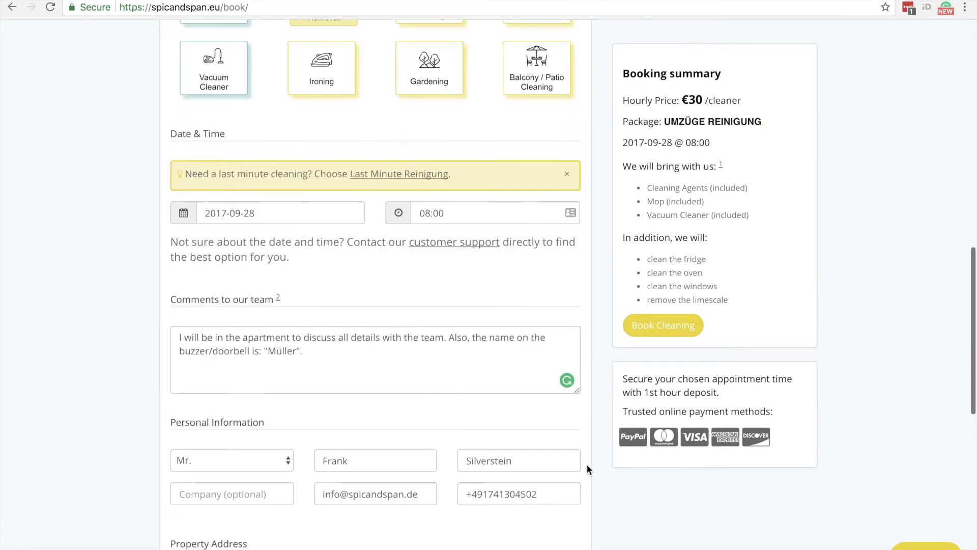
{"action": "scroll", "coordinate": [587, 465], "scroll_direction": "up", "scroll_amount": 4}
Step: Submit the Umzüge Reinigung order with Book Cleaning in the Booking summary panel
{"action": "scroll", "coordinate": [587, 464], "scroll_direction": "up", "scroll_amount": 12}
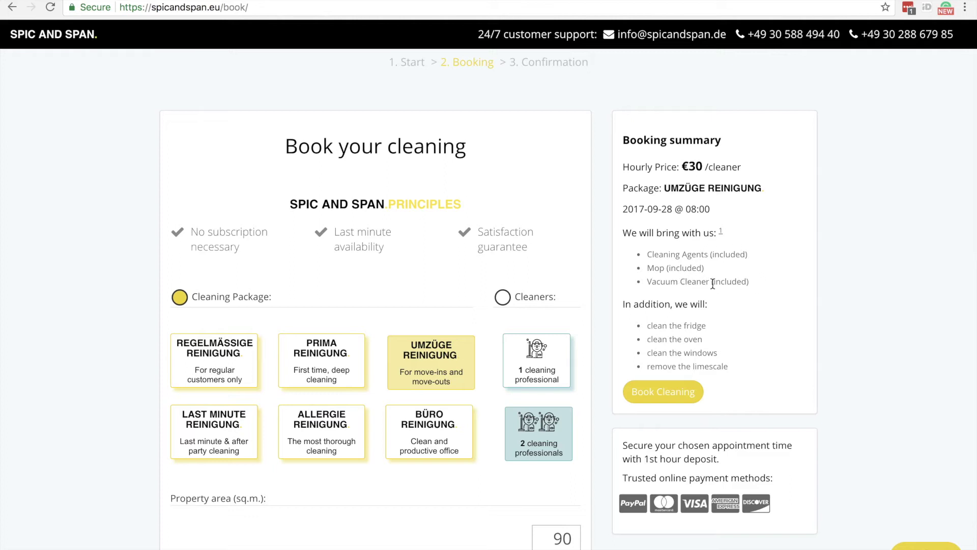
{"action": "scroll", "coordinate": [740, 275], "scroll_direction": "down", "scroll_amount": 1}
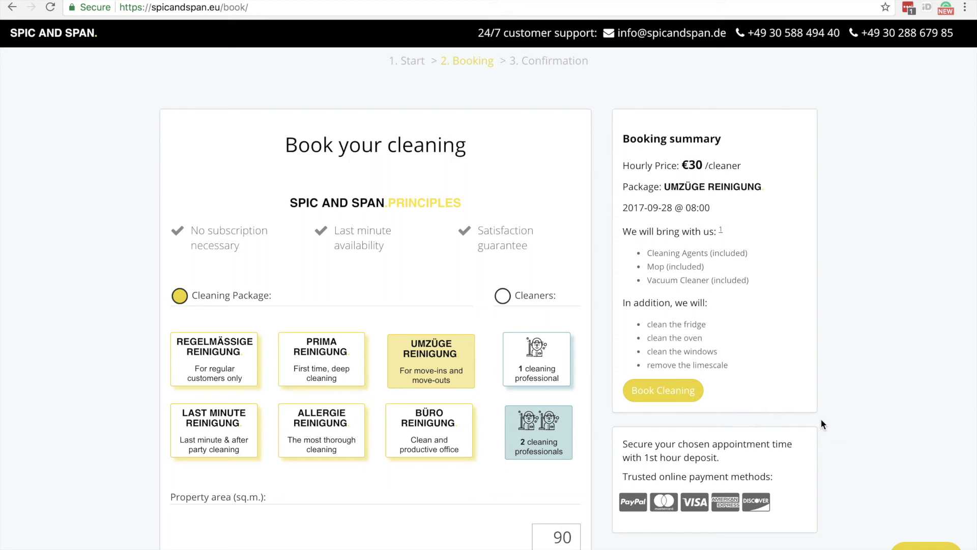
{"action": "left_click", "coordinate": [666, 396]}
{"action": "left_click", "coordinate": [667, 396]}
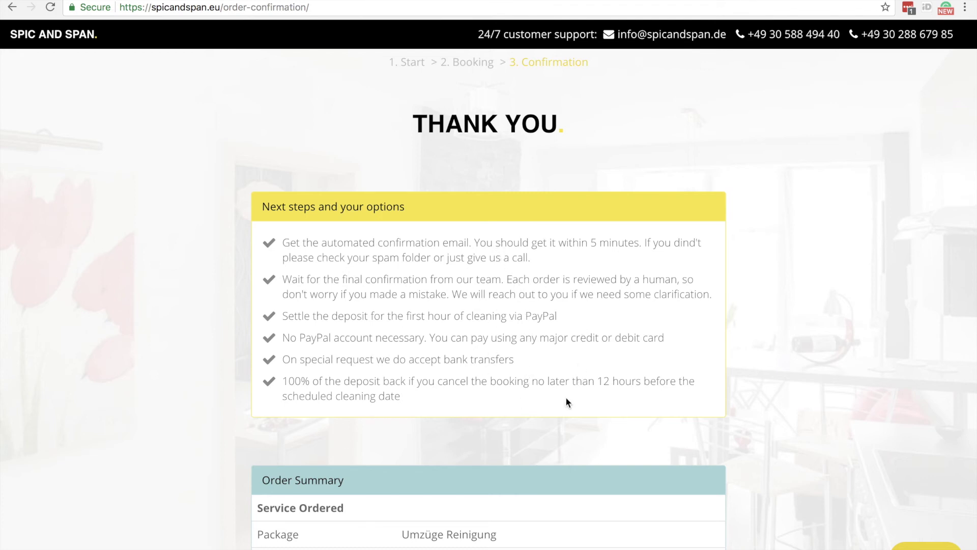
Step: Scroll the confirmation page past the Order Summary to the Back to Homepage and social links
{"action": "scroll", "coordinate": [566, 402], "scroll_direction": "down", "scroll_amount": 1}
{"action": "scroll", "coordinate": [566, 402], "scroll_direction": "down", "scroll_amount": 1}
{"action": "scroll", "coordinate": [566, 402], "scroll_direction": "down", "scroll_amount": 2}
{"action": "scroll", "coordinate": [566, 402], "scroll_direction": "down", "scroll_amount": 1}
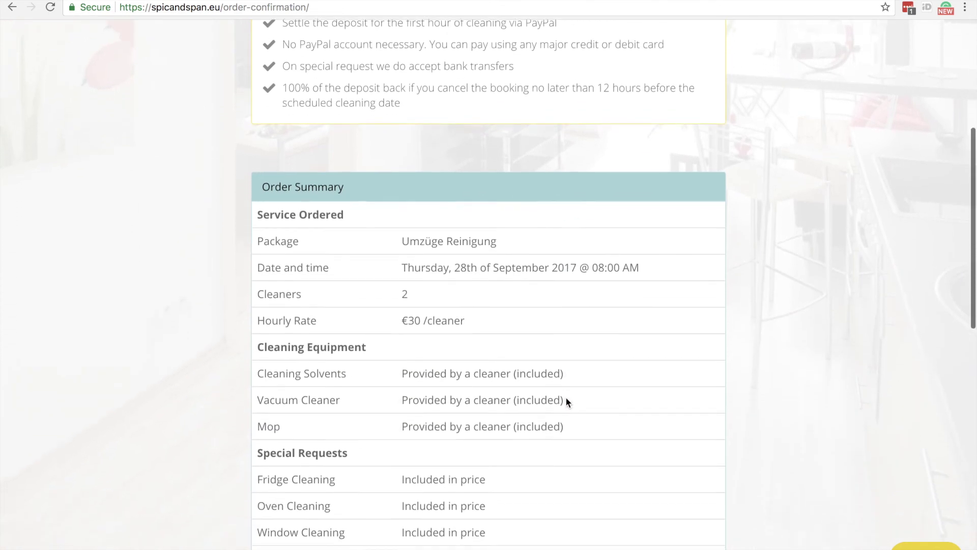
{"action": "scroll", "coordinate": [566, 402], "scroll_direction": "down", "scroll_amount": 1}
{"action": "scroll", "coordinate": [566, 399], "scroll_direction": "down", "scroll_amount": 1}
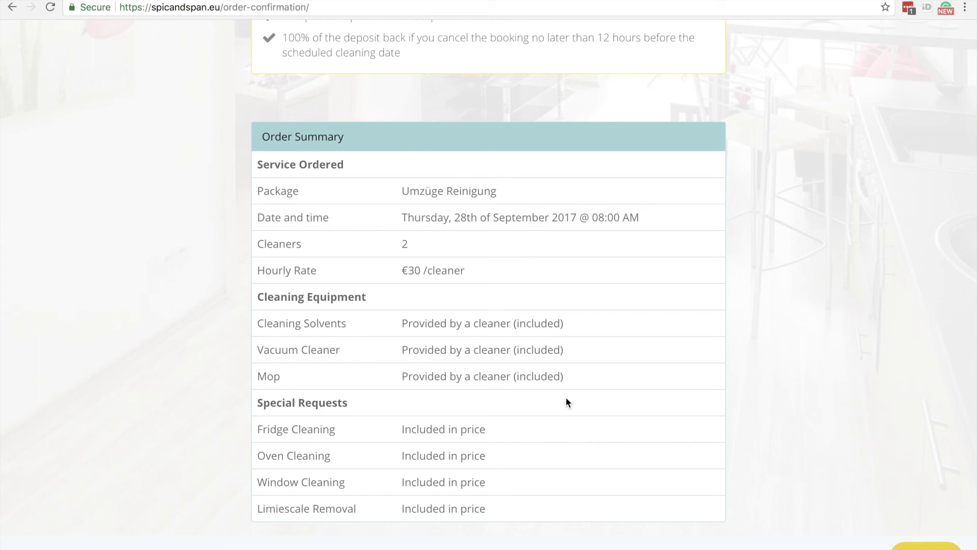
{"action": "scroll", "coordinate": [568, 402], "scroll_direction": "down", "scroll_amount": 1}
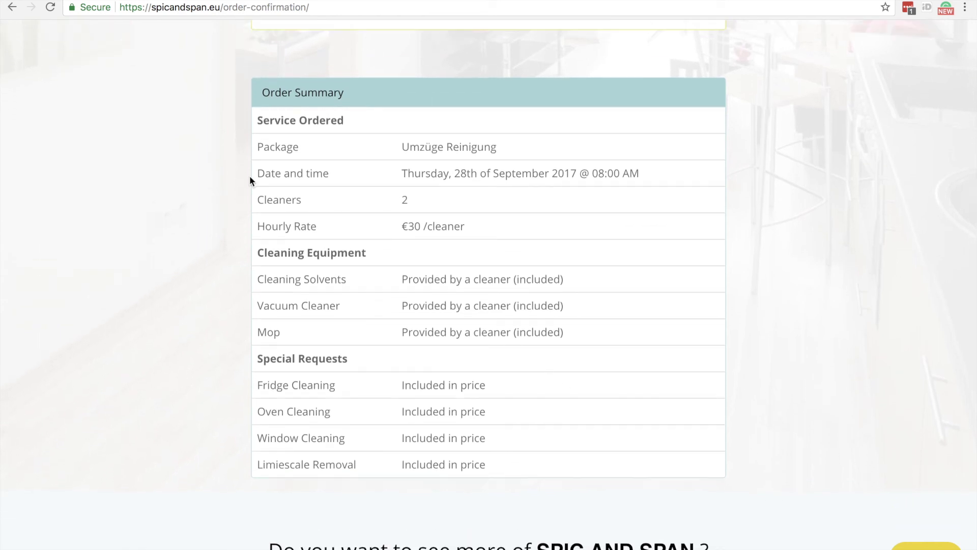
{"action": "scroll", "coordinate": [249, 175], "scroll_direction": "down", "scroll_amount": 2}
{"action": "scroll", "coordinate": [250, 175], "scroll_direction": "down", "scroll_amount": 1}
{"action": "scroll", "coordinate": [250, 176], "scroll_direction": "down", "scroll_amount": 1}
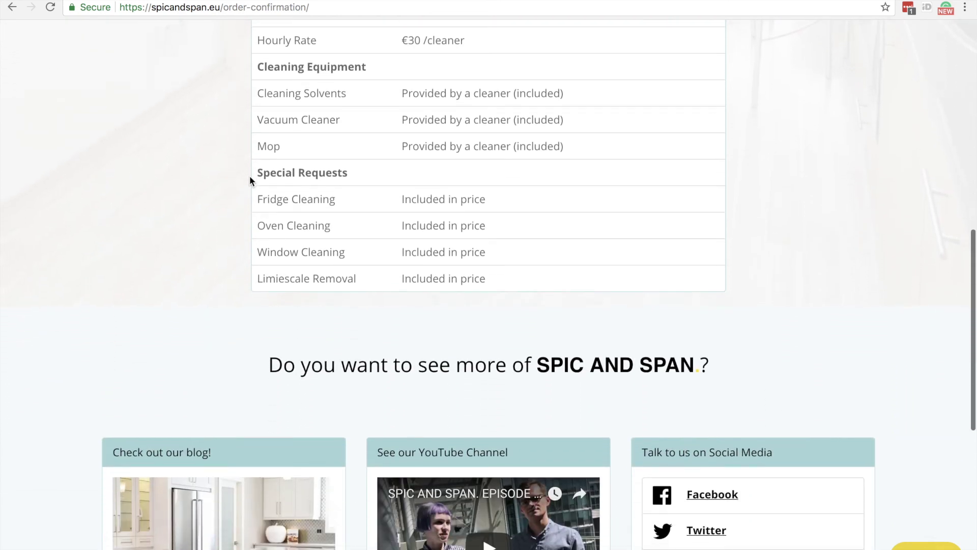
{"action": "scroll", "coordinate": [249, 175], "scroll_direction": "down", "scroll_amount": 1}
{"action": "scroll", "coordinate": [249, 177], "scroll_direction": "down", "scroll_amount": 1}
{"action": "scroll", "coordinate": [250, 177], "scroll_direction": "down", "scroll_amount": 2}
{"action": "scroll", "coordinate": [250, 177], "scroll_direction": "down", "scroll_amount": 2}
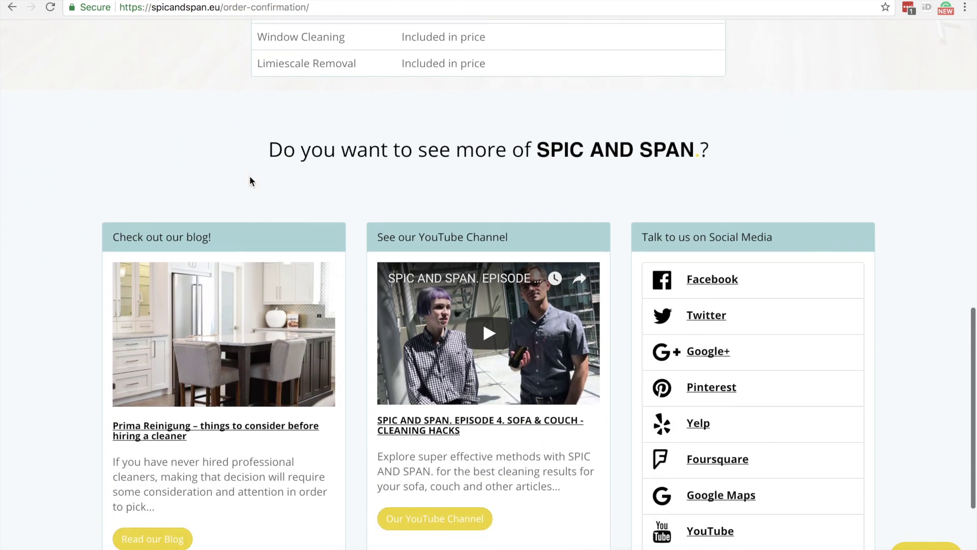
{"action": "scroll", "coordinate": [250, 177], "scroll_direction": "down", "scroll_amount": 1}
{"action": "scroll", "coordinate": [249, 181], "scroll_direction": "down", "scroll_amount": 1}
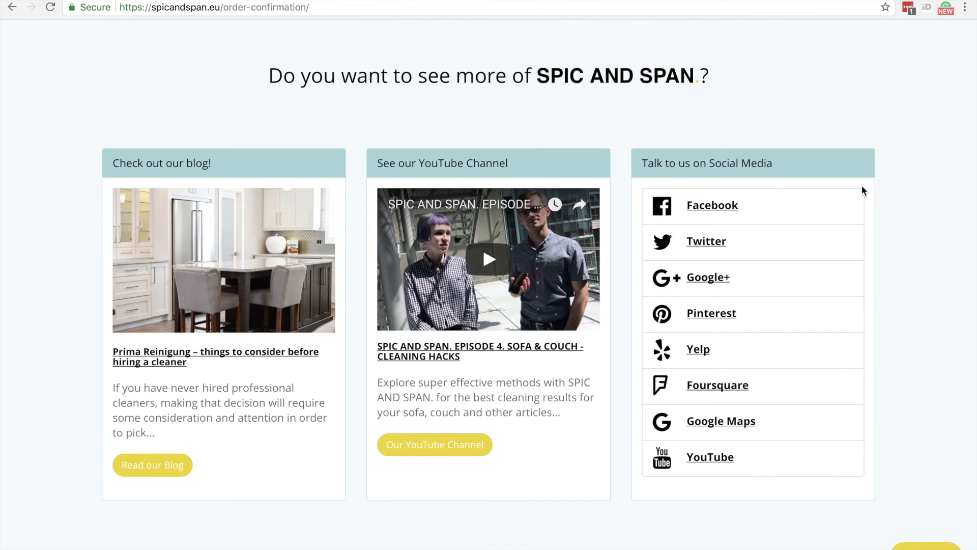
{"action": "scroll", "coordinate": [862, 191], "scroll_direction": "down", "scroll_amount": 2}
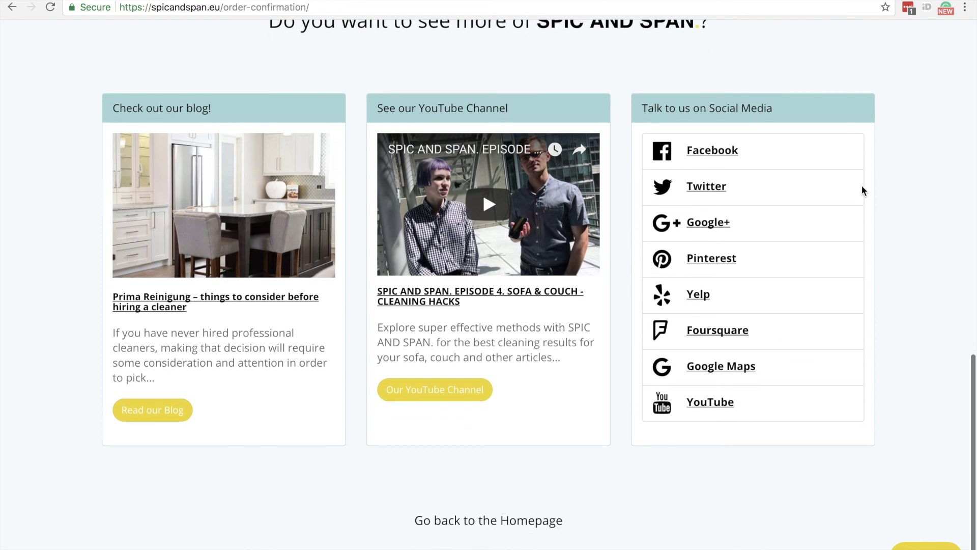